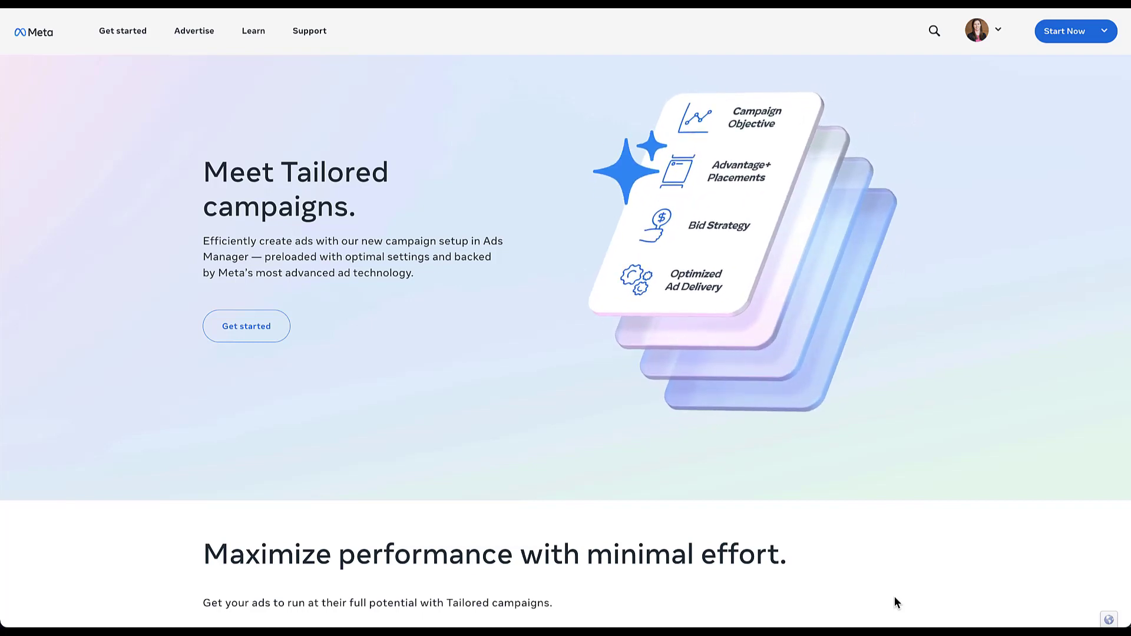
pyautogui.scroll(-9, 894, 596)
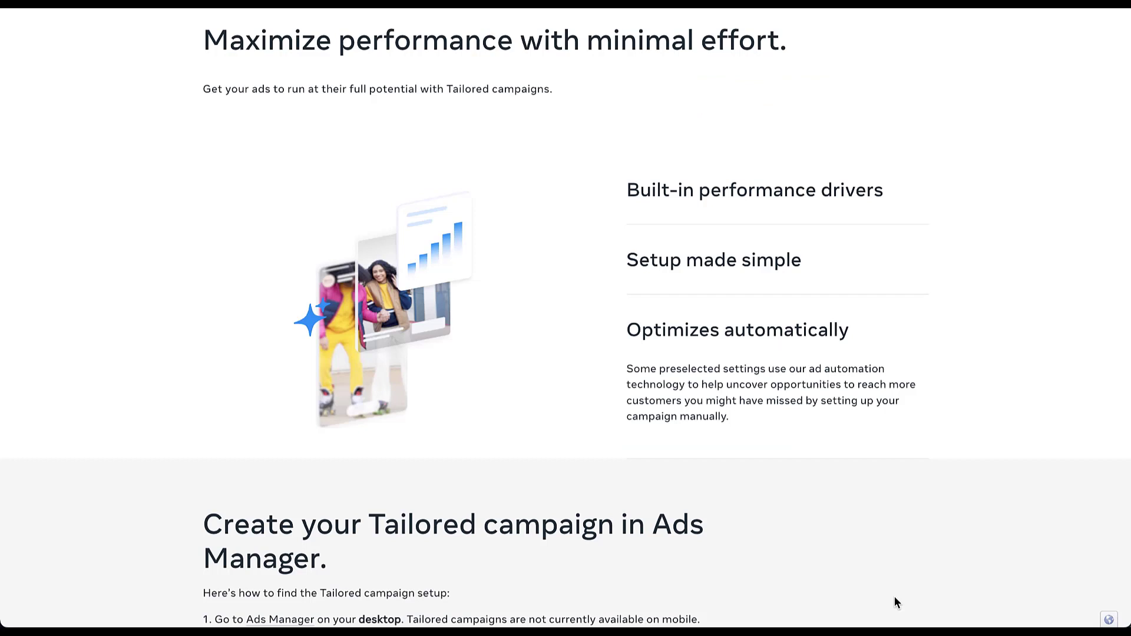
pyautogui.click(904, 191)
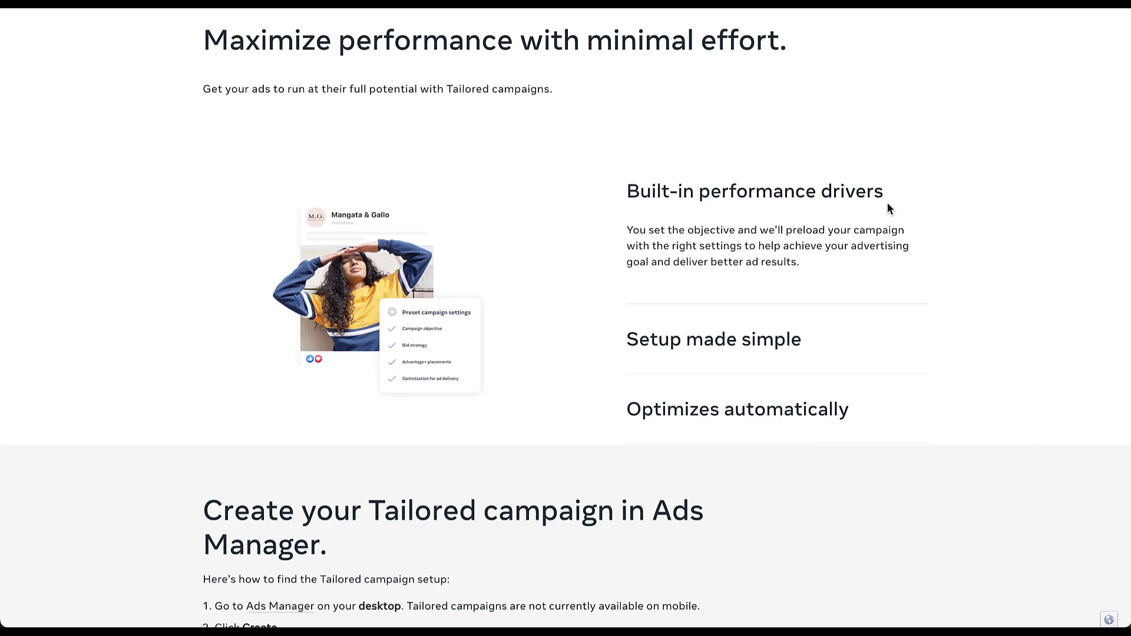
pyautogui.click(884, 350)
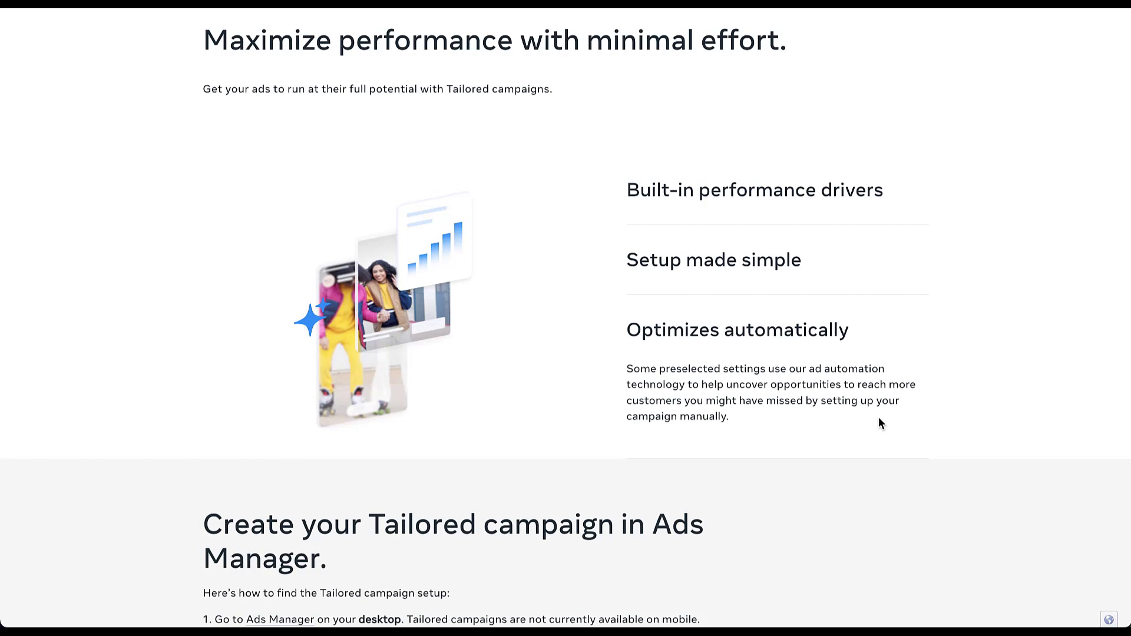
# Expand the FAQ 'Which ad settings do I manually input when creating a Tailored campaign?'.
pyautogui.scroll(-7, 879, 418)
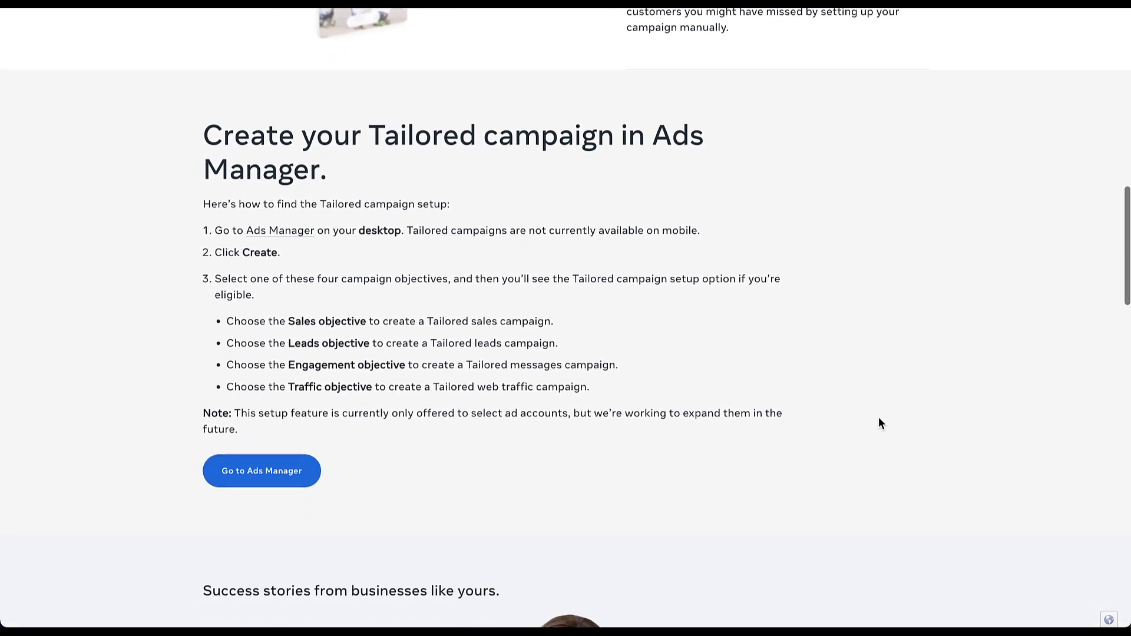
pyautogui.scroll(-1, 879, 423)
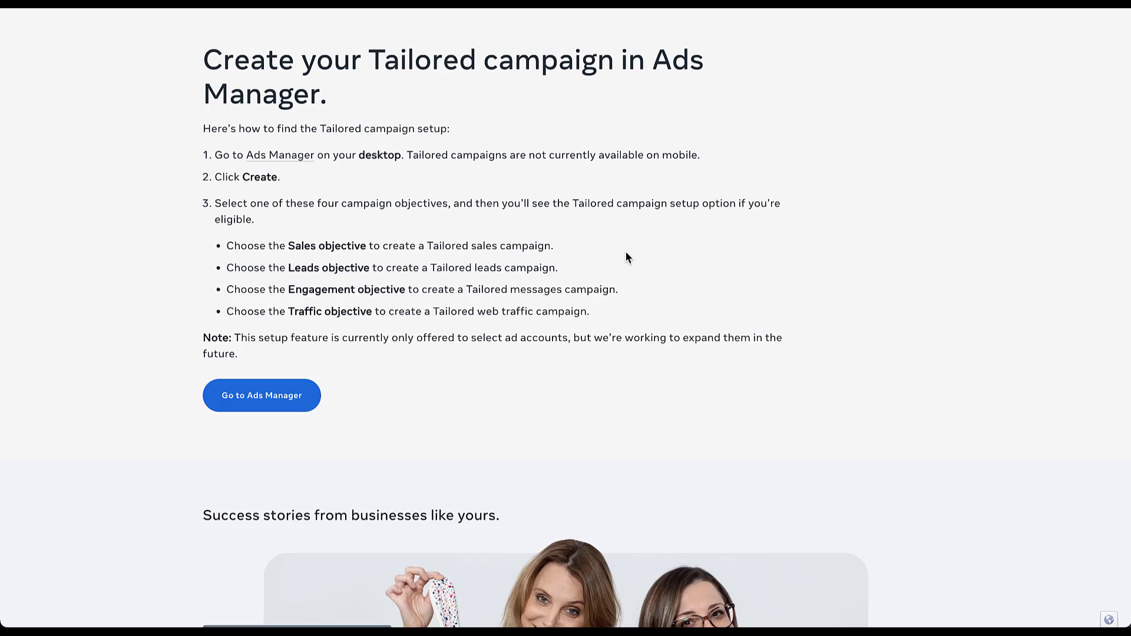
pyautogui.scroll(-12, 625, 252)
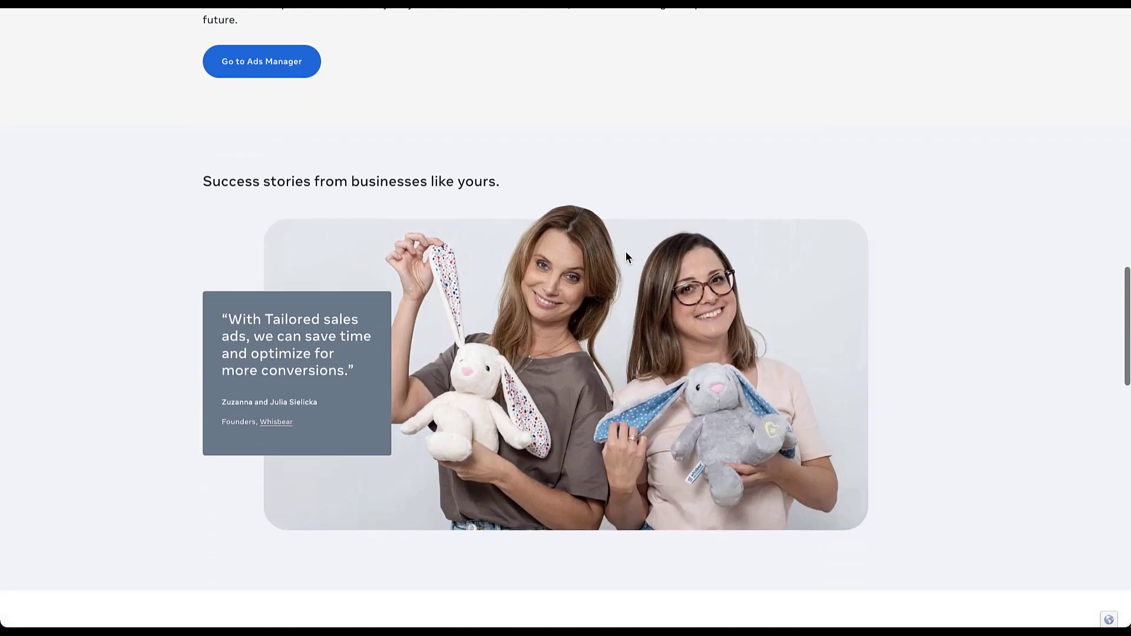
pyautogui.scroll(-4, 627, 257)
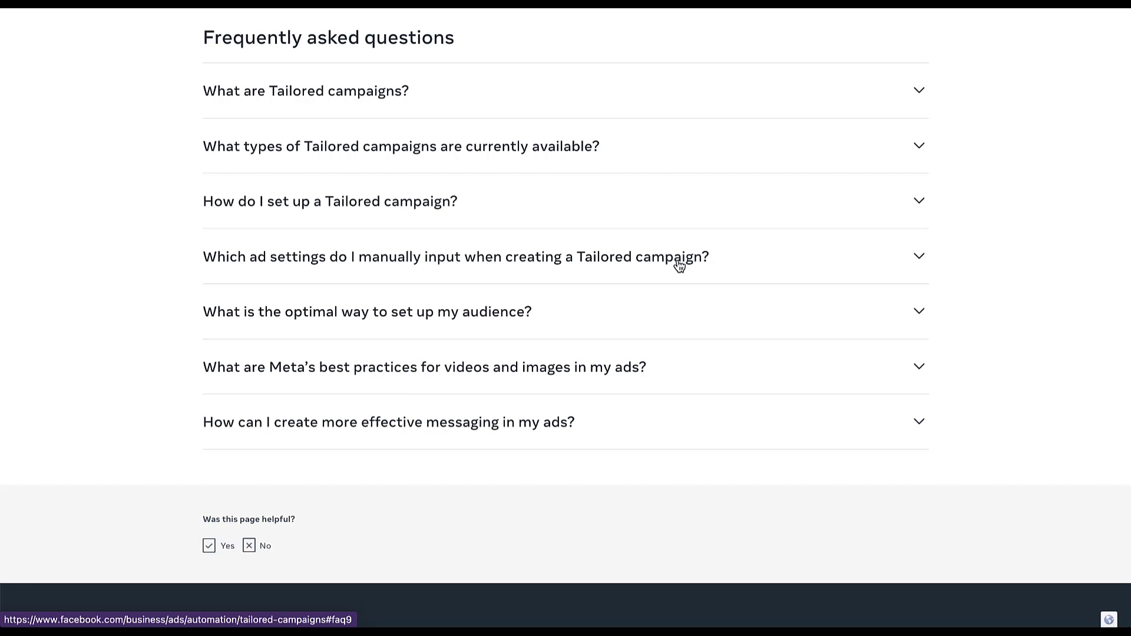
pyautogui.click(918, 258)
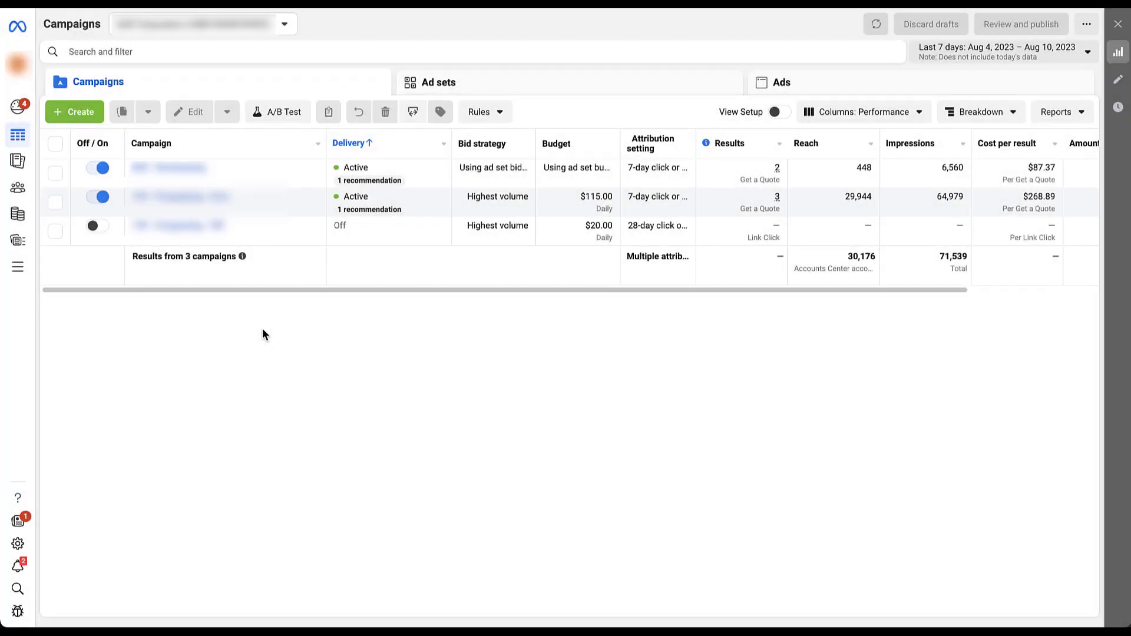
# Start a new campaign and select Sales as its objective.
pyautogui.click(74, 110)
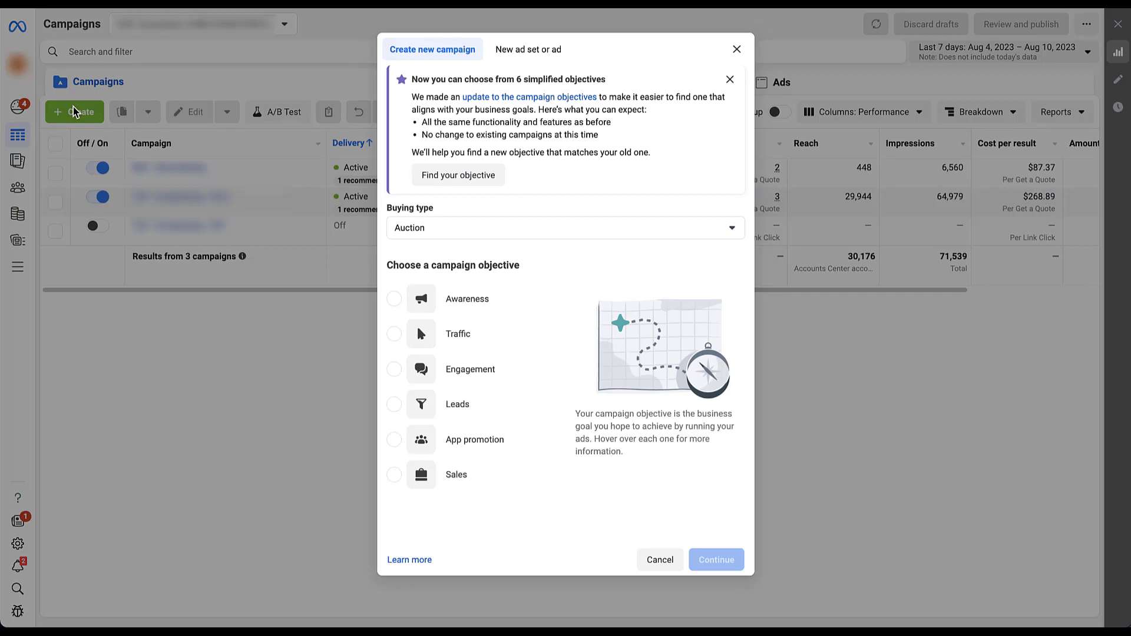
pyautogui.moveTo(549, 348)
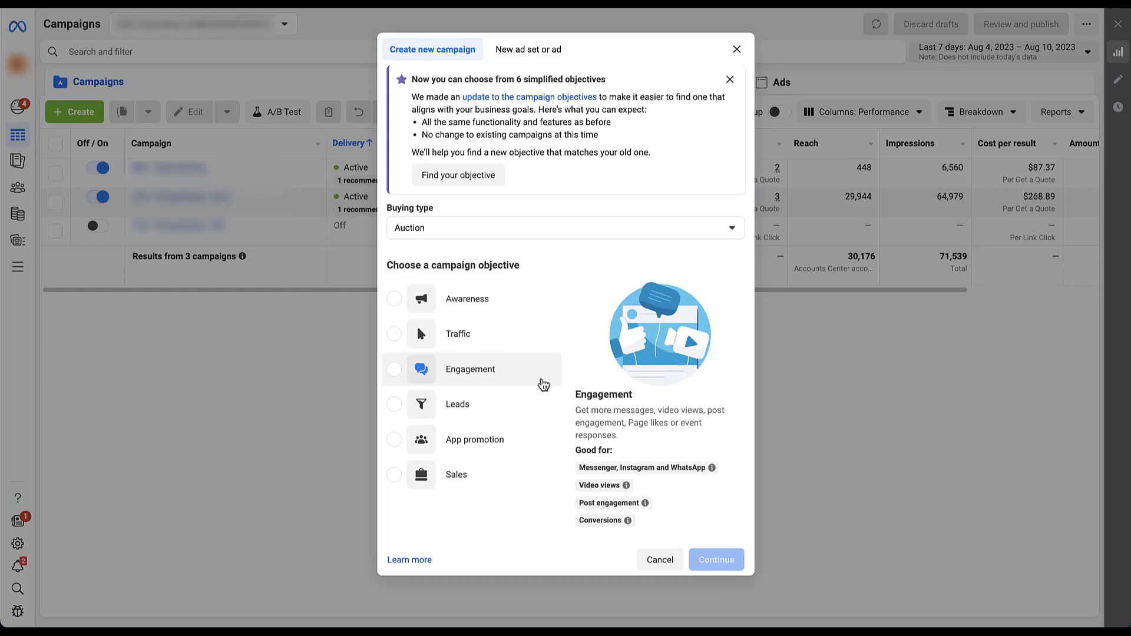
pyautogui.moveTo(540, 404)
pyautogui.moveTo(541, 486)
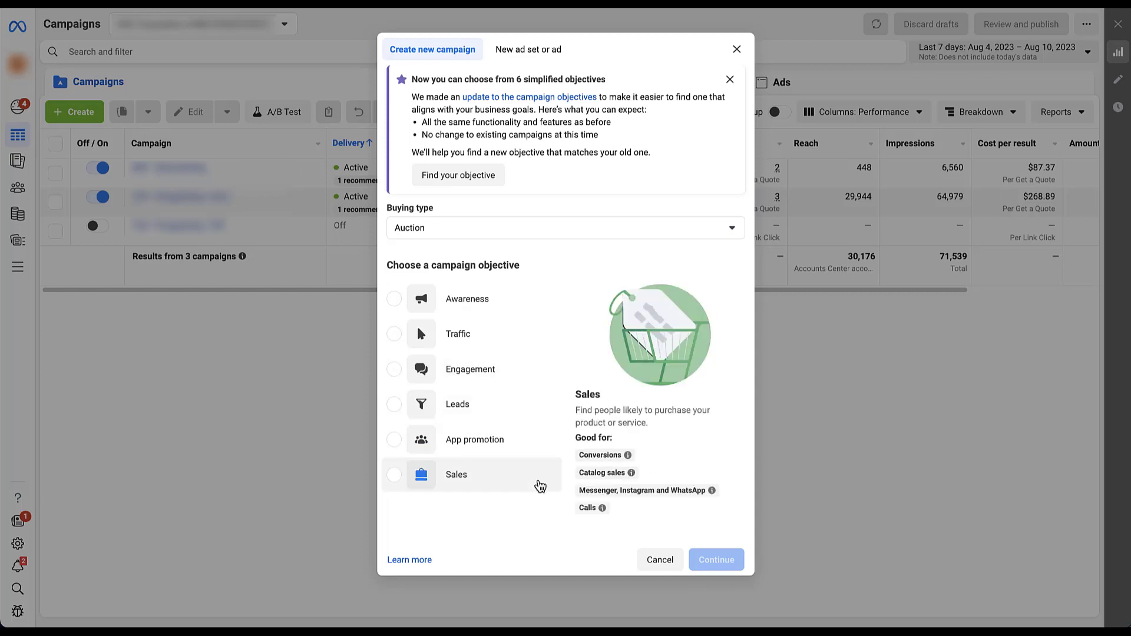
pyautogui.click(540, 486)
# Choose the Advantage+ shopping campaign setup instead of Manual sales campaign and open its editor.
pyautogui.click(722, 569)
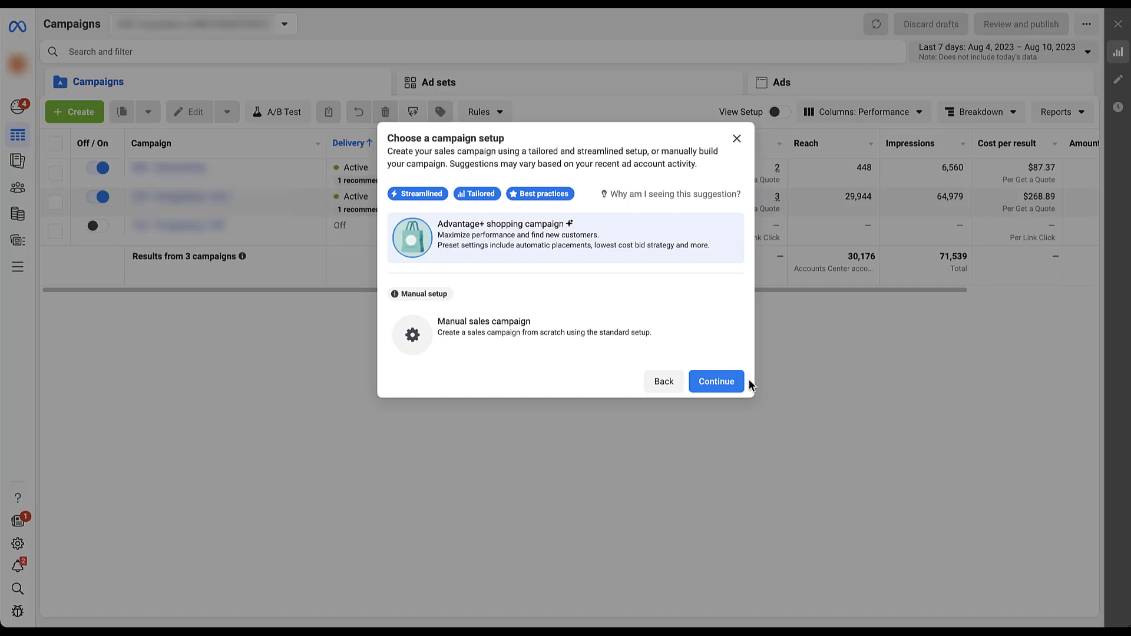
pyautogui.click(549, 347)
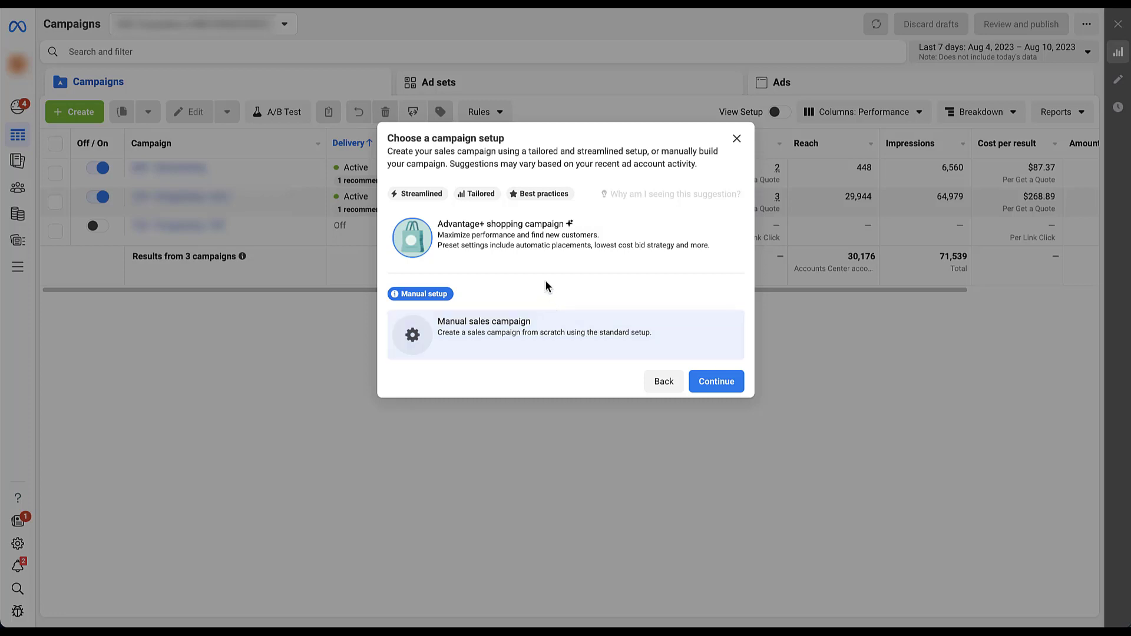
pyautogui.click(540, 253)
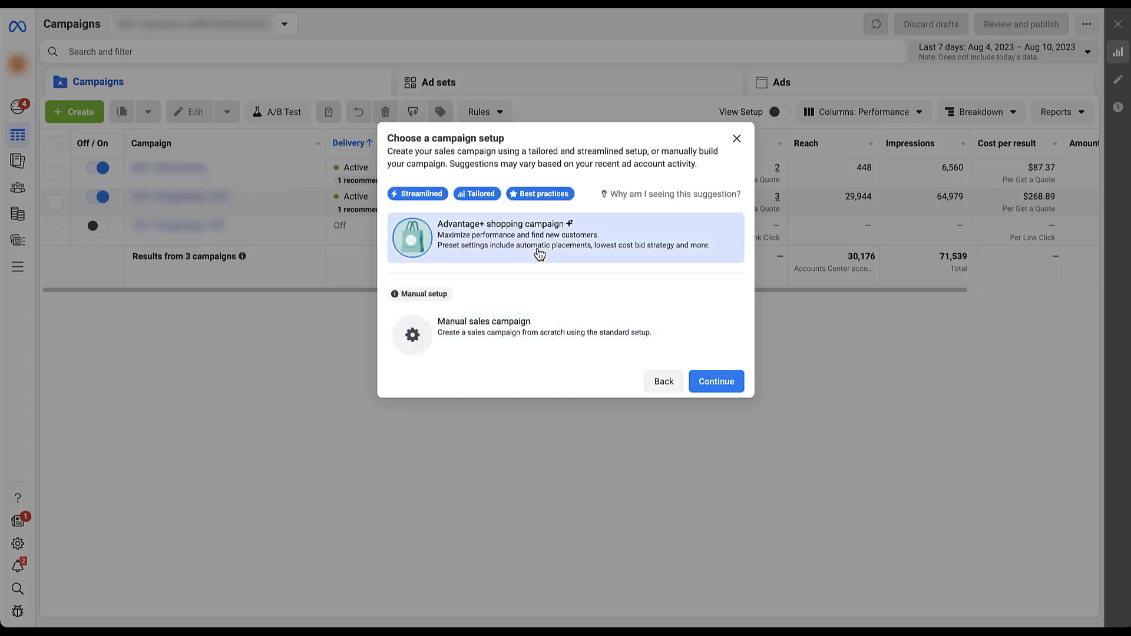
pyautogui.click(723, 384)
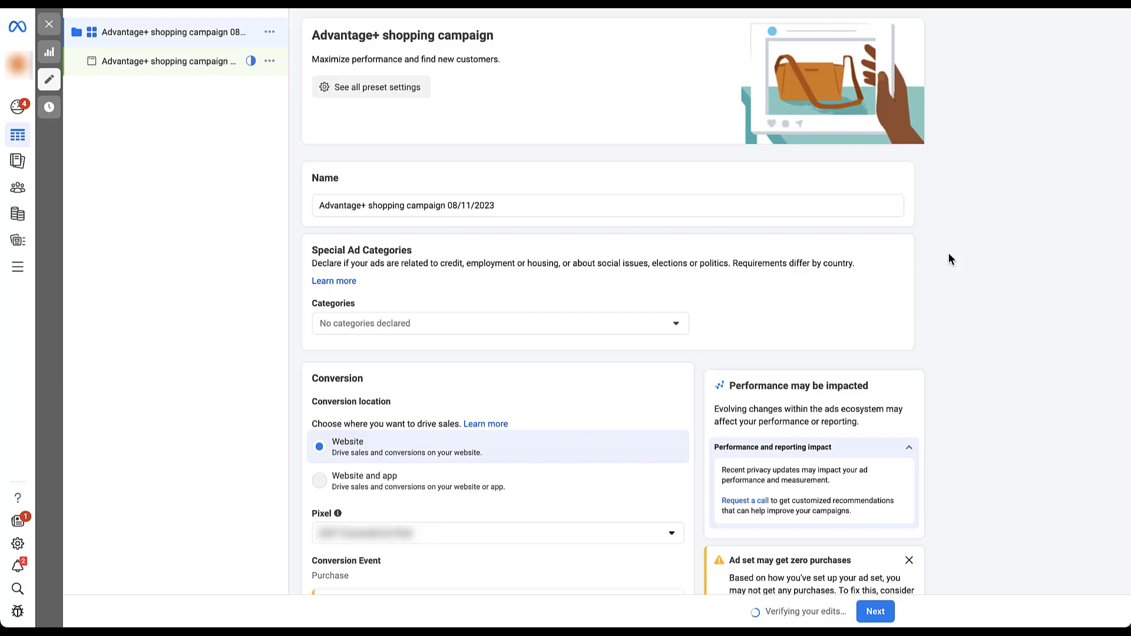
pyautogui.click(377, 93)
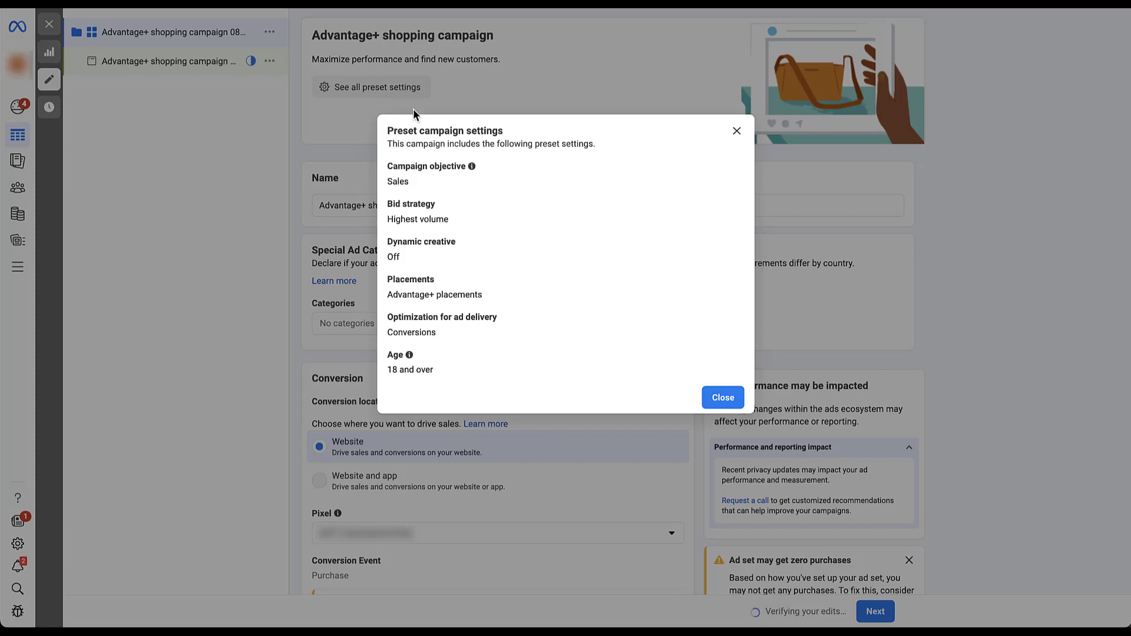
pyautogui.click(726, 397)
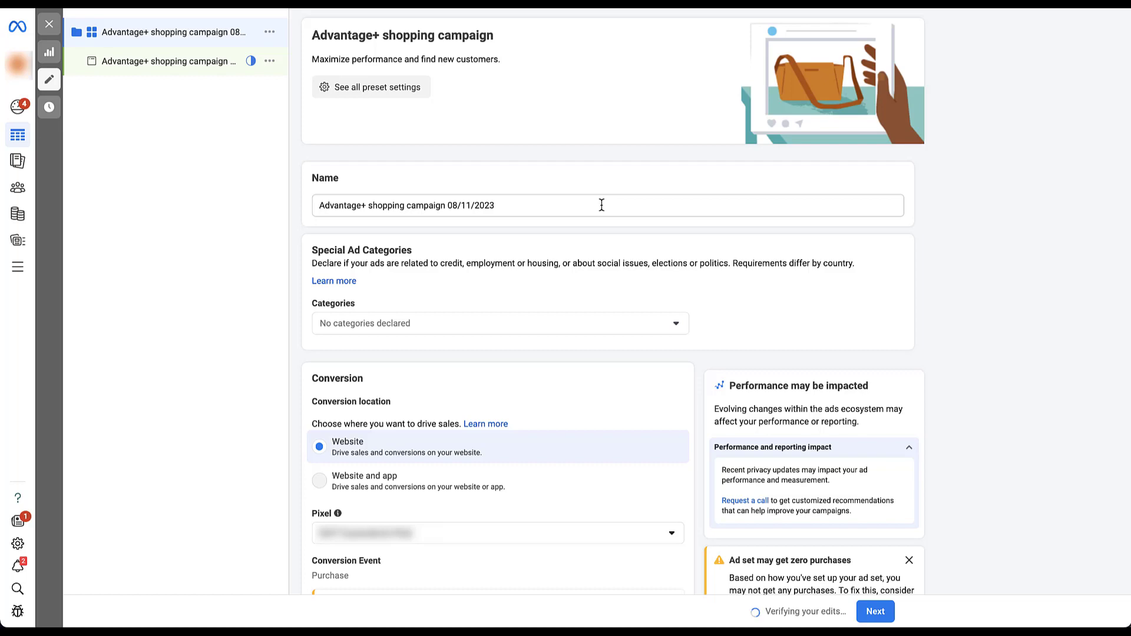
pyautogui.scroll(-3, 661, 286)
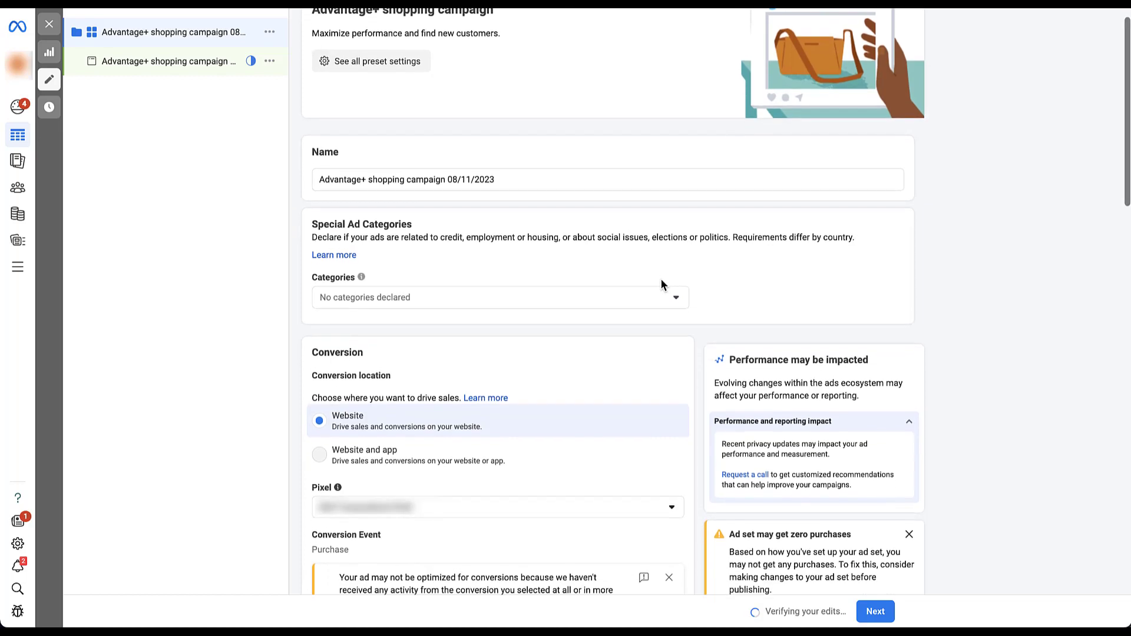
pyautogui.scroll(-5, 661, 285)
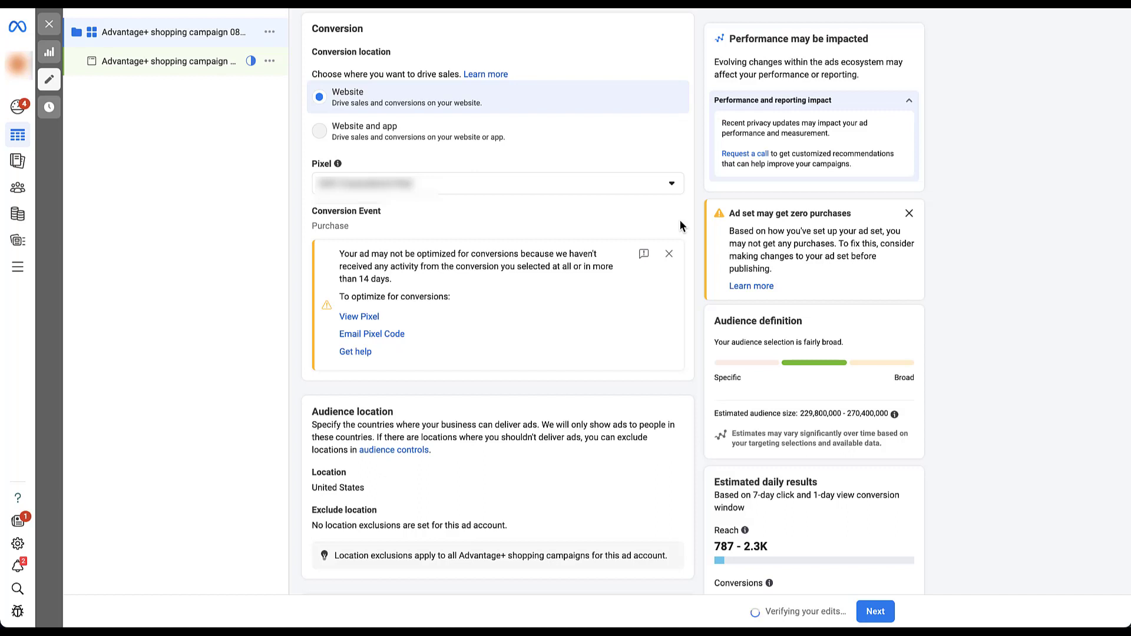
pyautogui.scroll(-5, 680, 223)
pyautogui.scroll(-1, 680, 221)
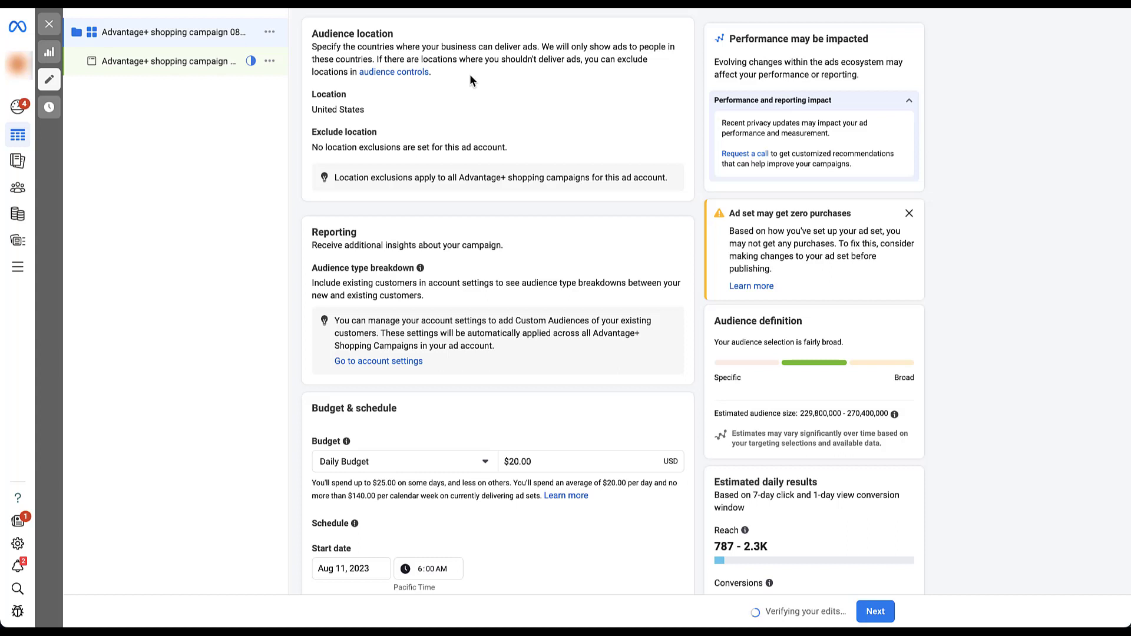
pyautogui.scroll(-3, 470, 78)
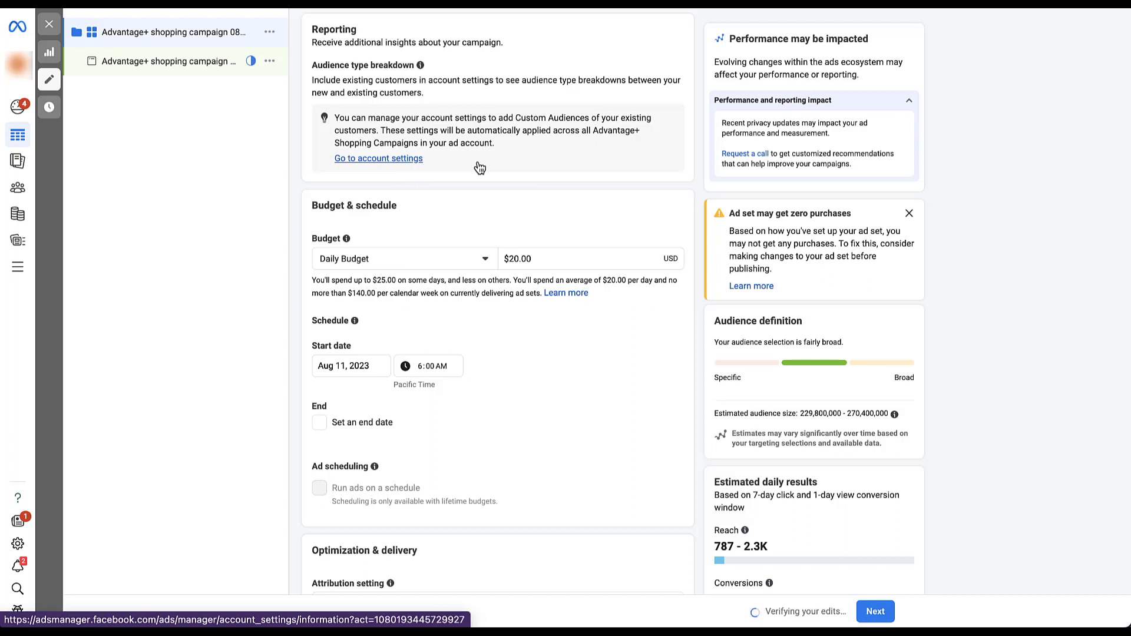
pyautogui.scroll(-3, 479, 169)
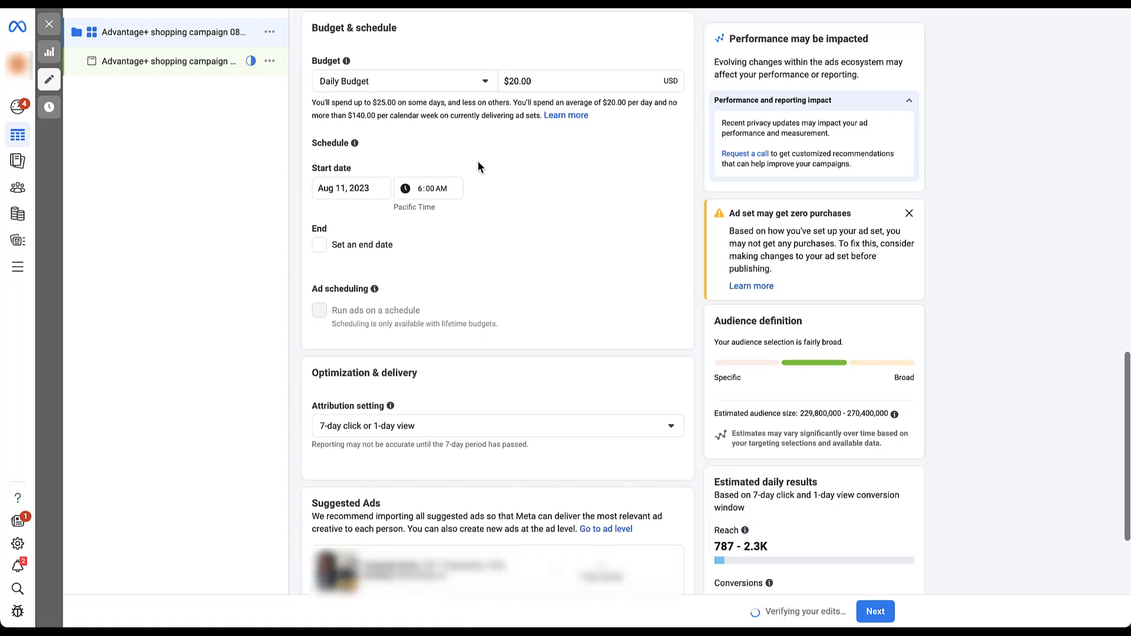
pyautogui.click(480, 83)
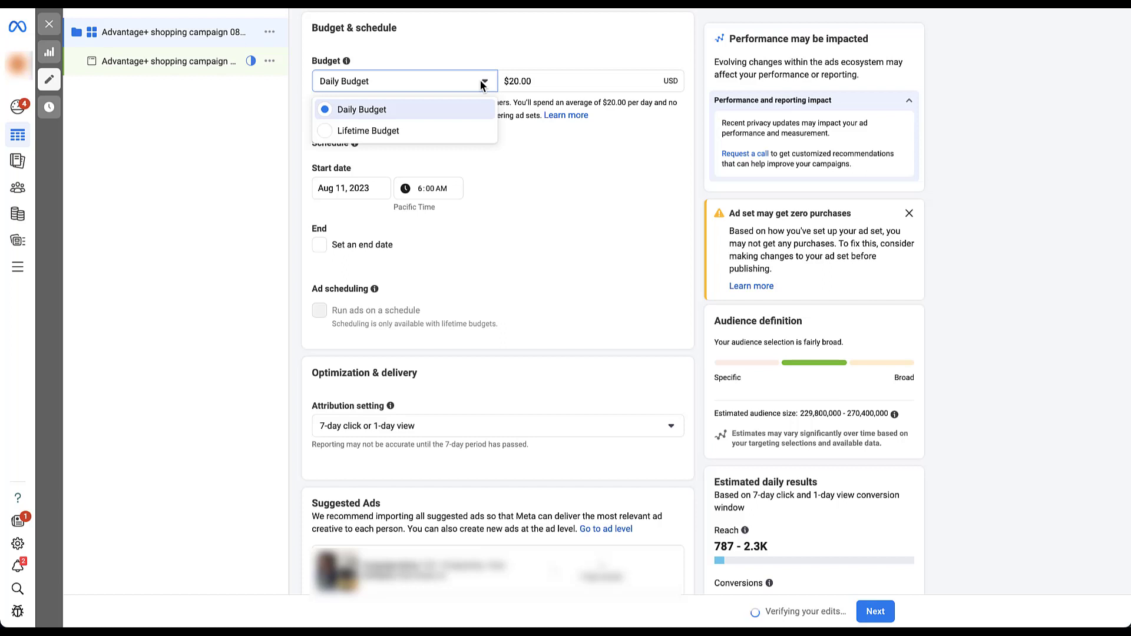
pyautogui.click(481, 82)
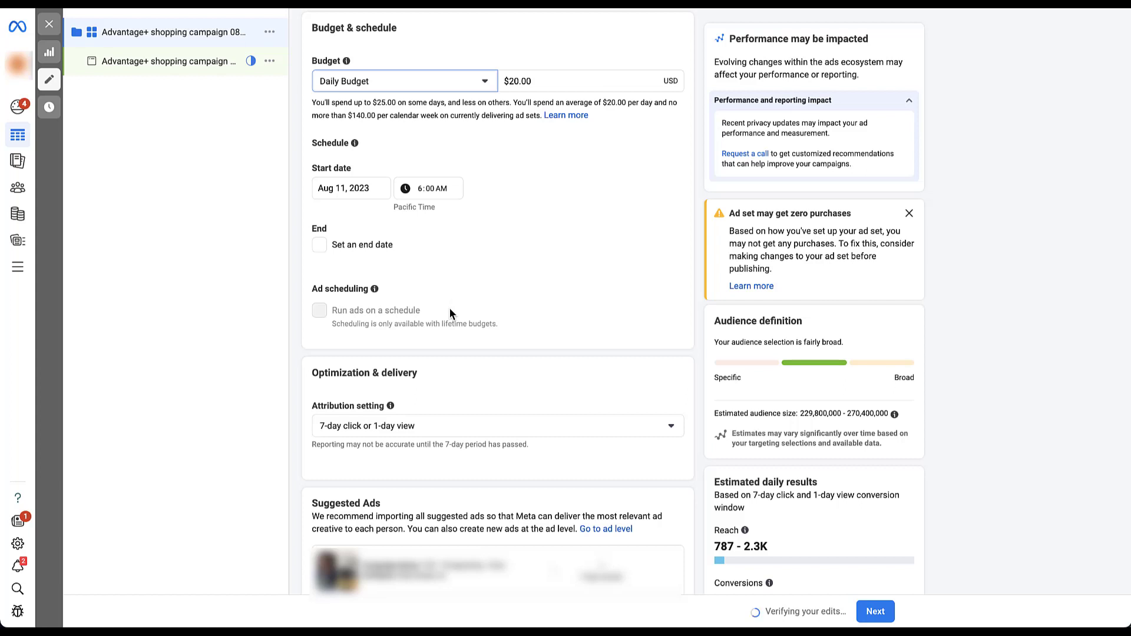
pyautogui.scroll(-5, 450, 305)
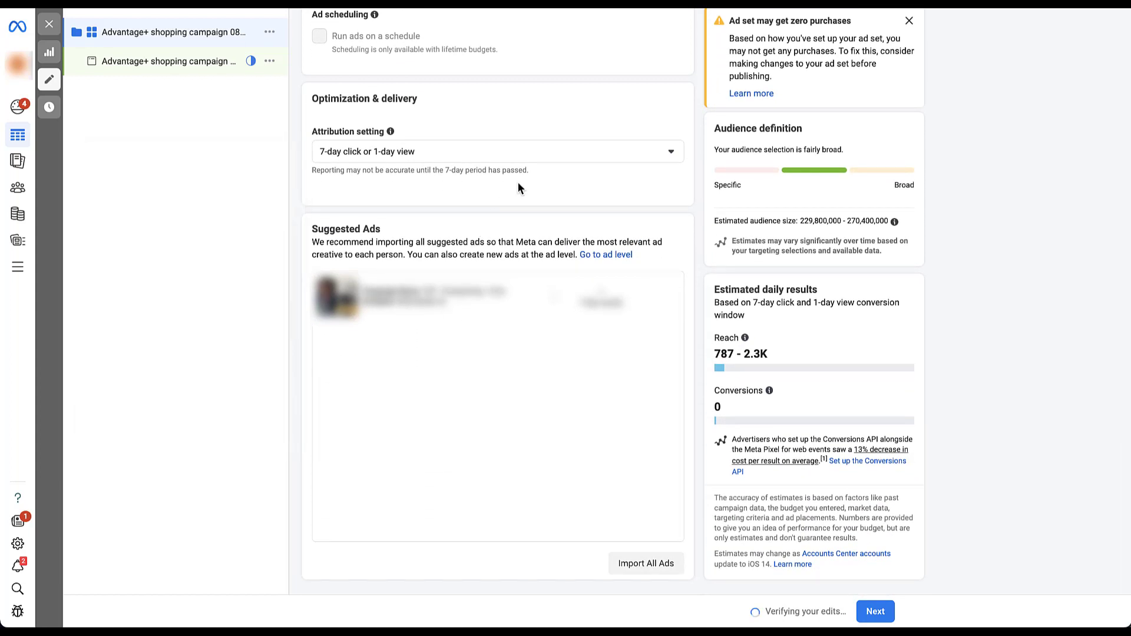
pyautogui.click(567, 159)
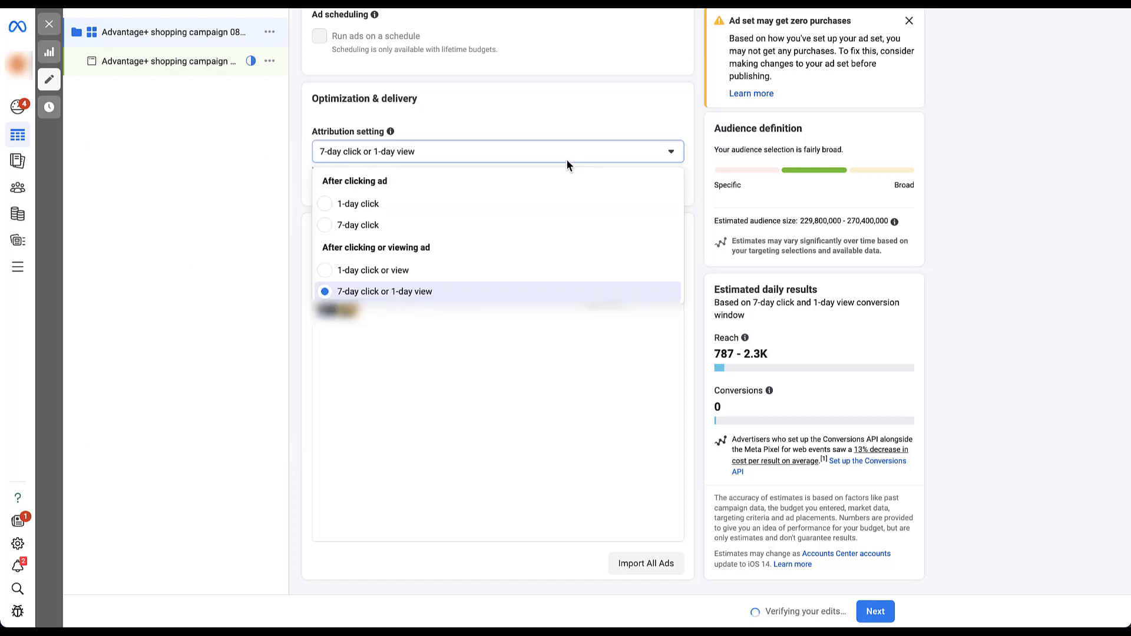
pyautogui.click(556, 115)
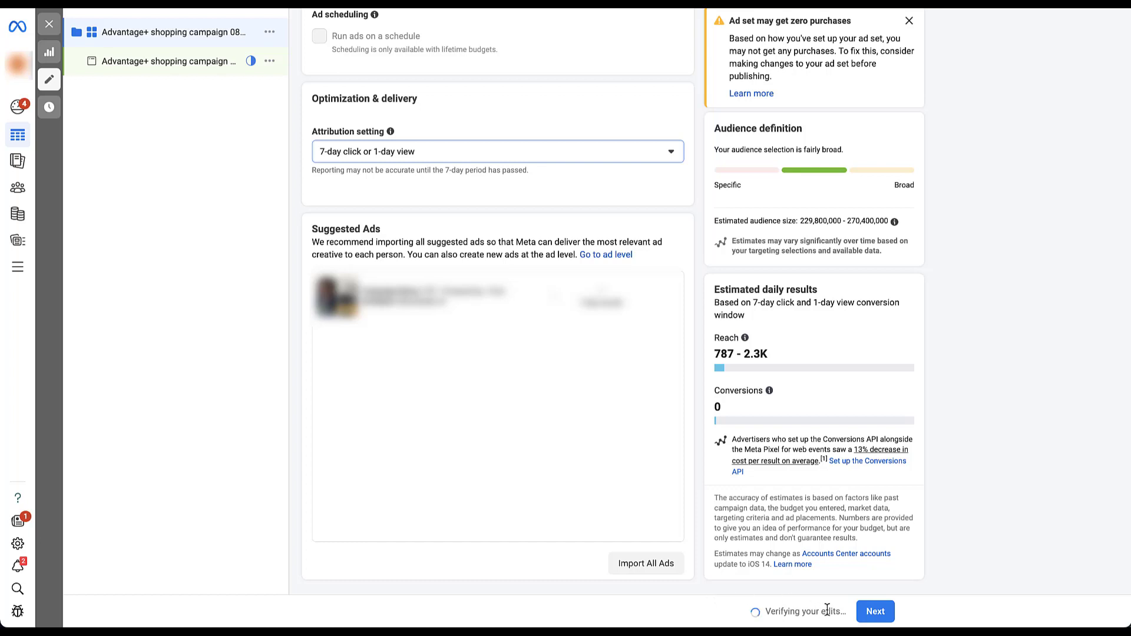
# Advance to the shopping campaign's ad level and review Ad setup, Ad creative and Tracking.
pyautogui.click(875, 611)
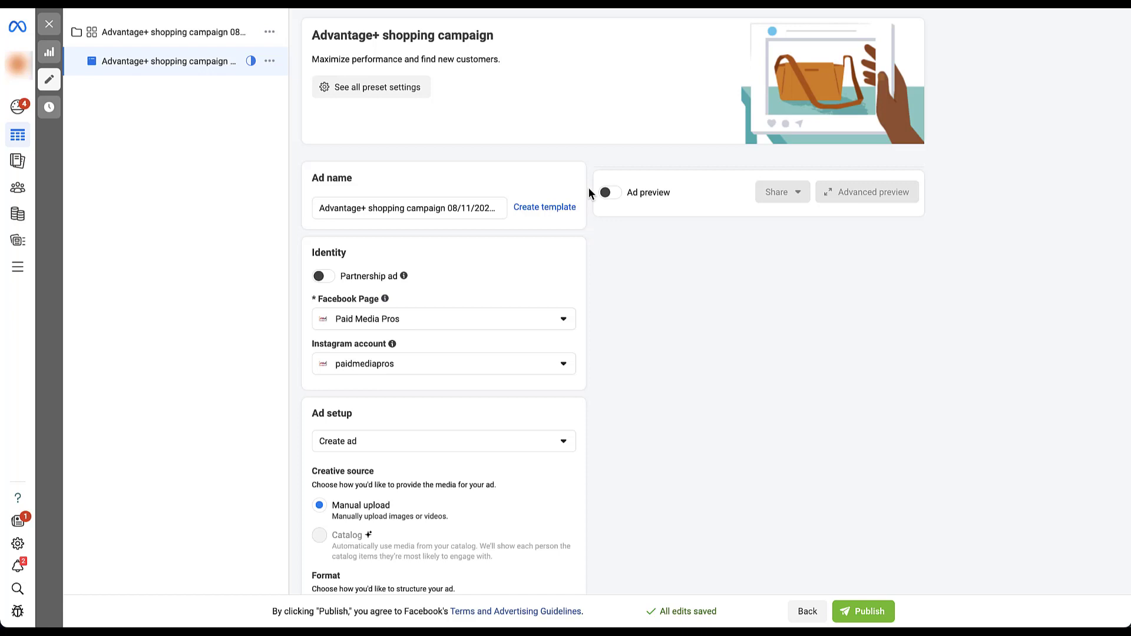
pyautogui.scroll(-7, 590, 193)
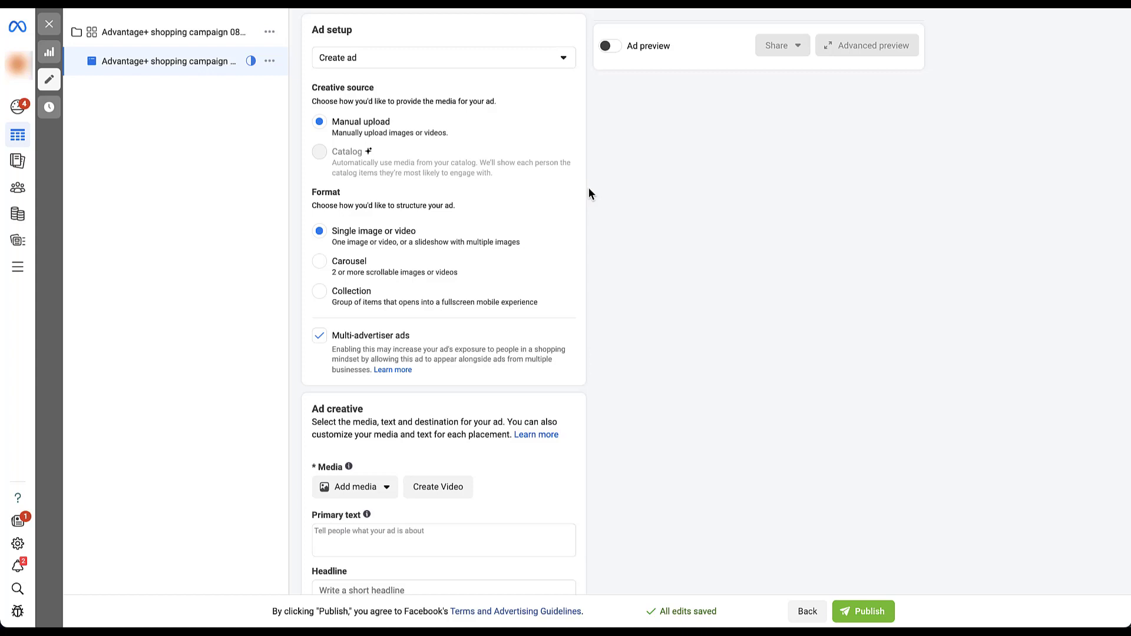
pyautogui.scroll(-6, 589, 188)
pyautogui.scroll(-5, 588, 187)
pyautogui.scroll(-2, 588, 187)
pyautogui.scroll(-5, 589, 188)
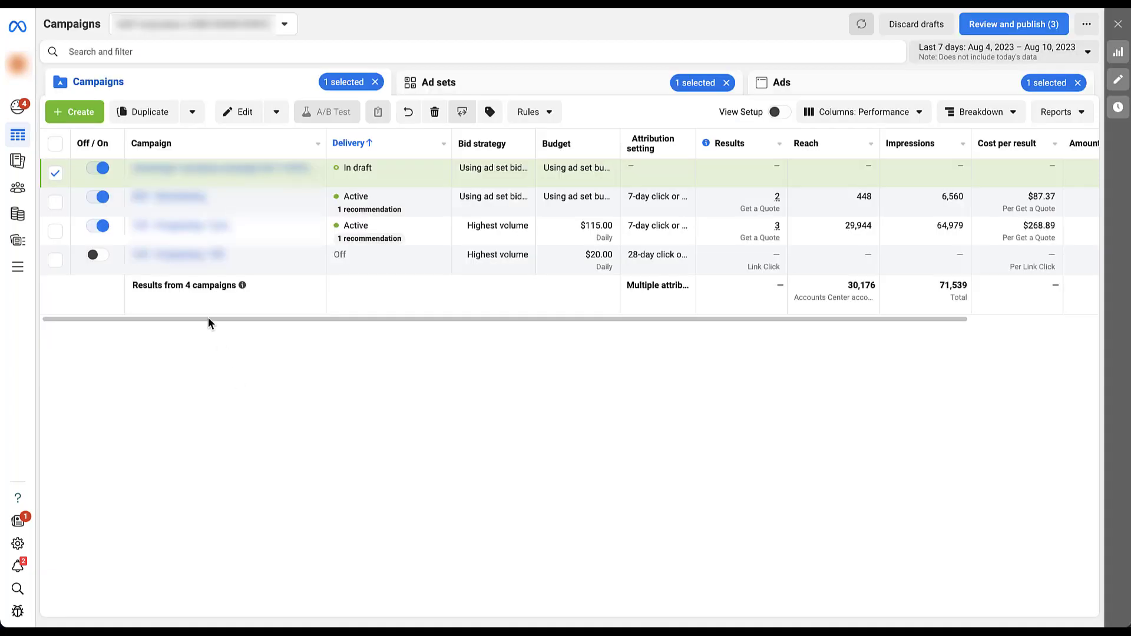
# Create a new campaign with the Leads objective and continue to the setup choice.
pyautogui.click(76, 112)
pyautogui.click(530, 420)
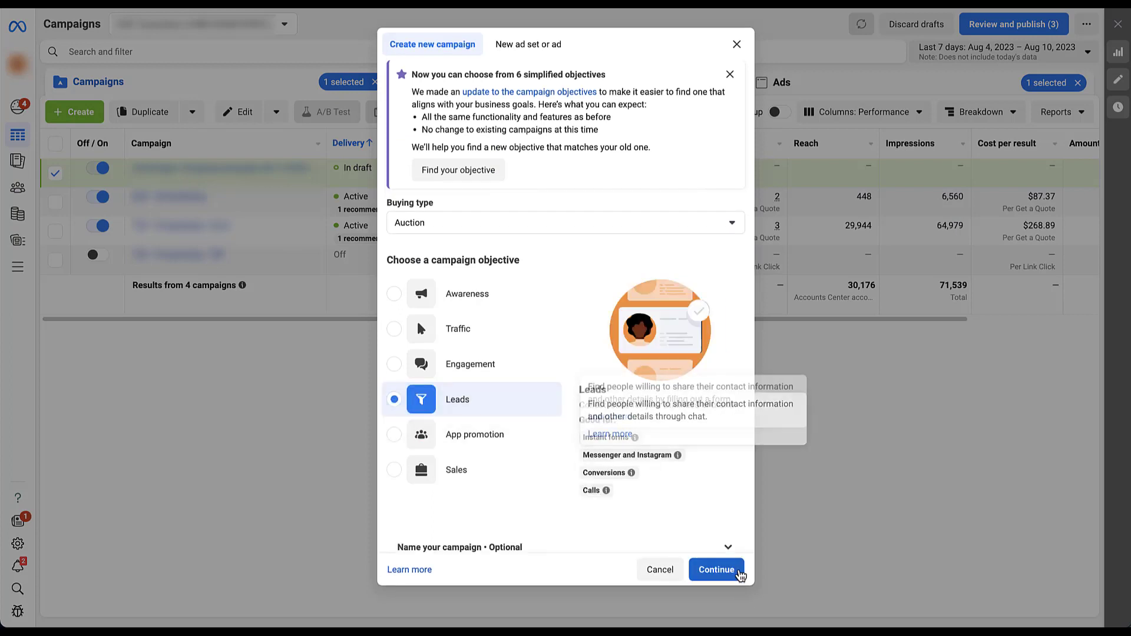
pyautogui.click(717, 561)
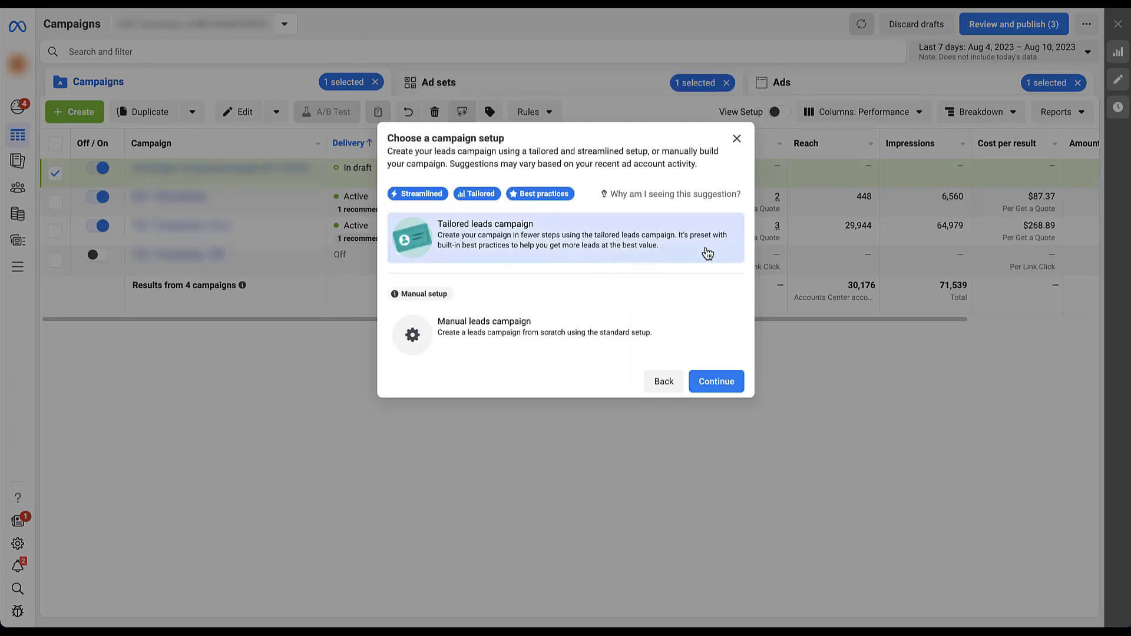
pyautogui.click(711, 384)
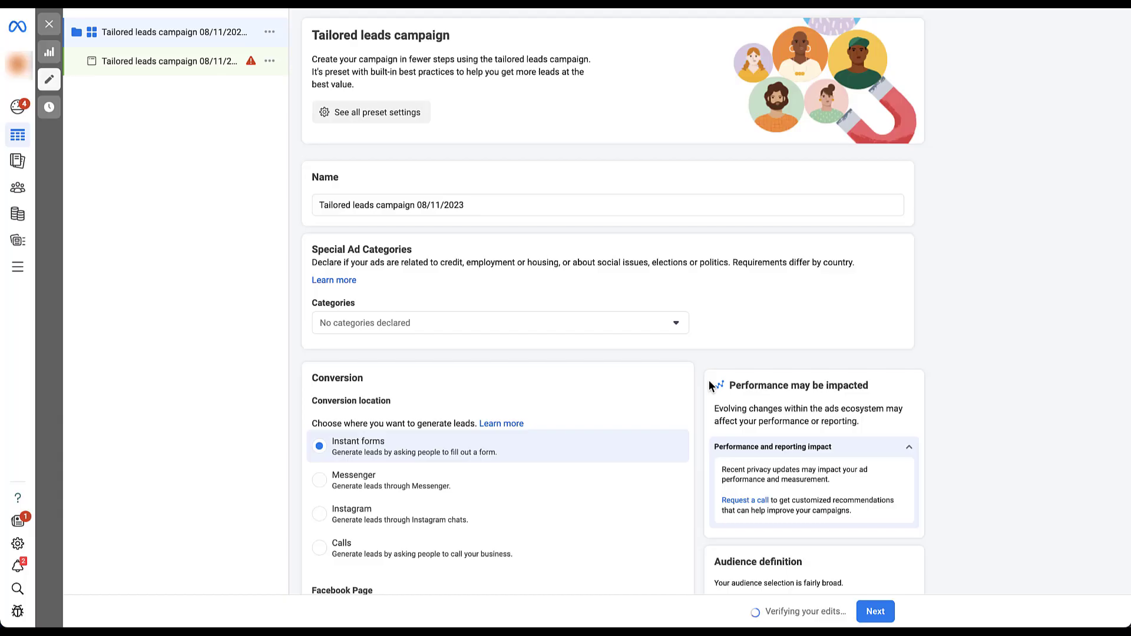
pyautogui.click(380, 112)
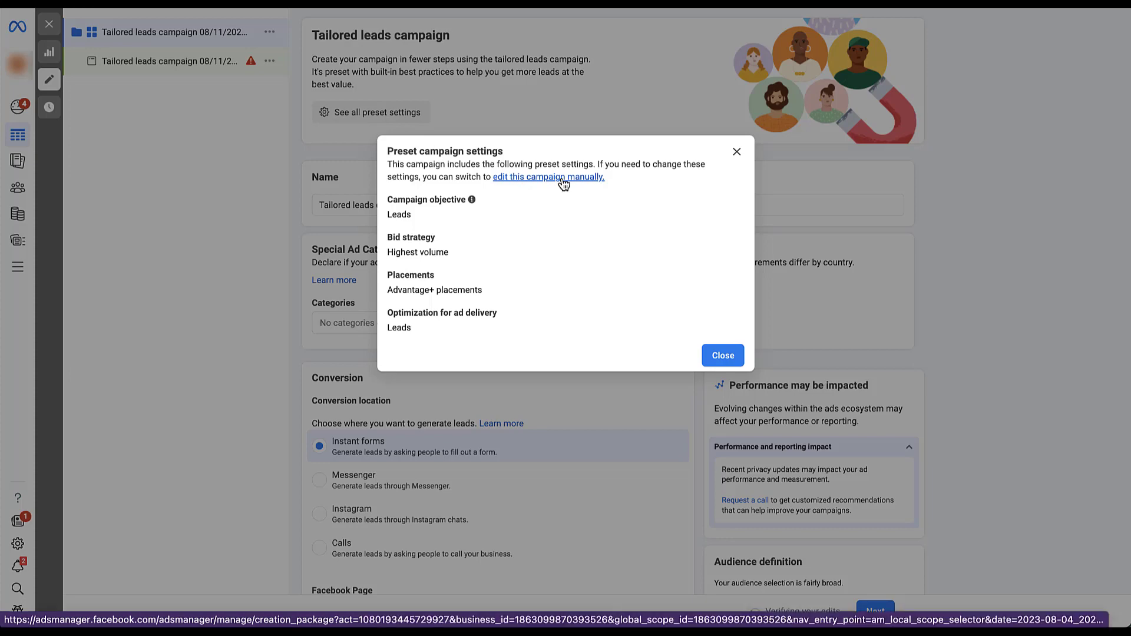
# Close the preset summary and review Instant forms, the $20.00 daily budget and audience.
pyautogui.click(723, 356)
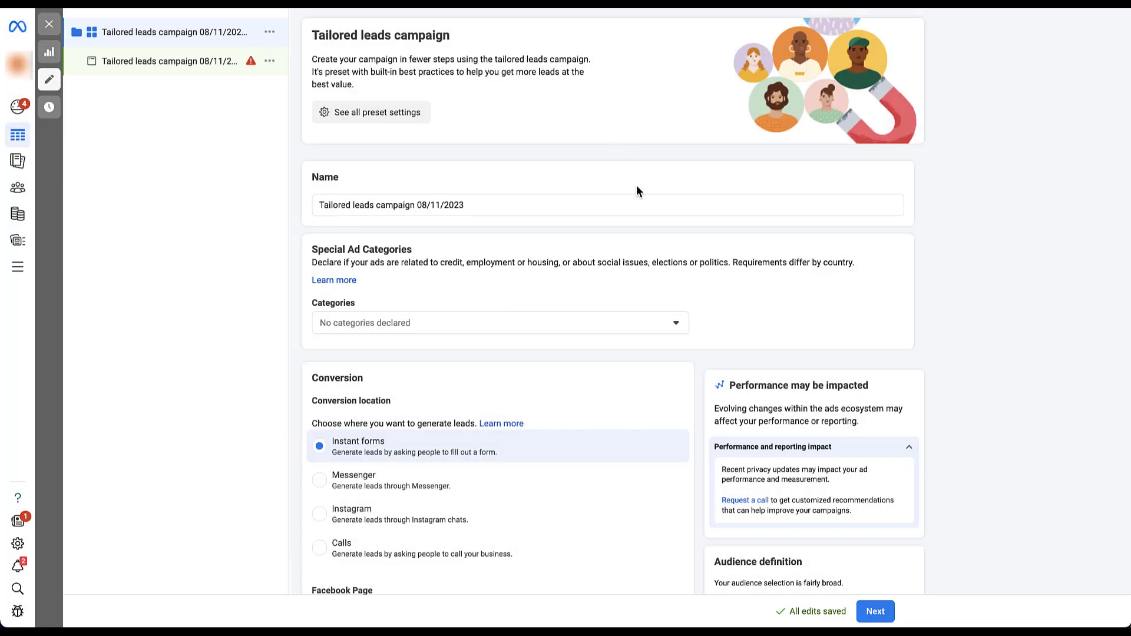
pyautogui.scroll(-3, 653, 284)
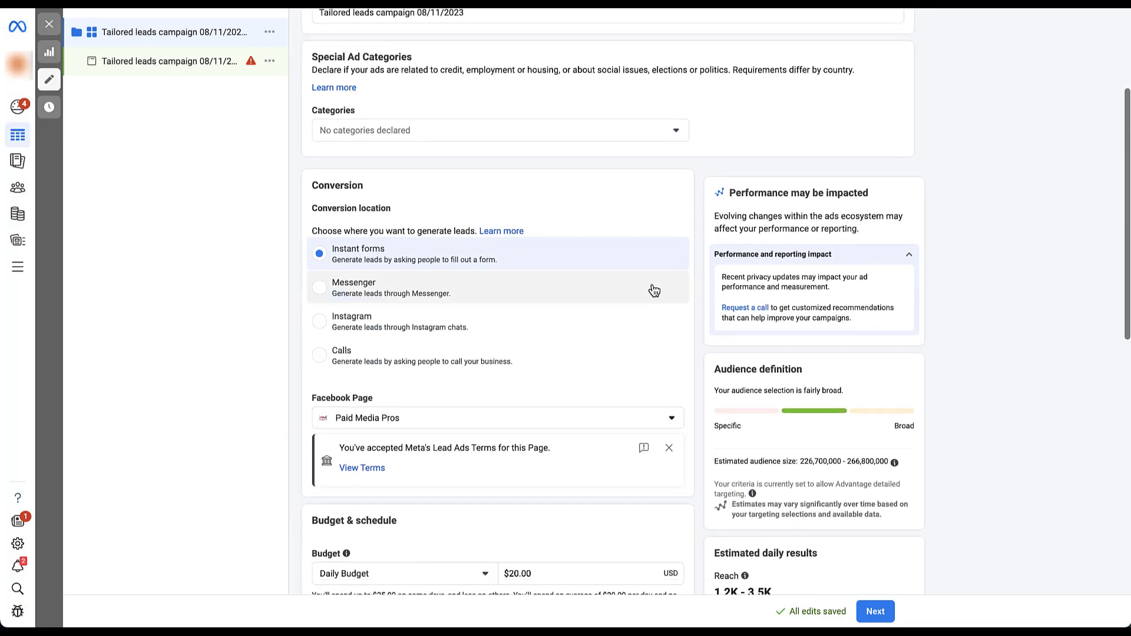
pyautogui.scroll(-2, 652, 284)
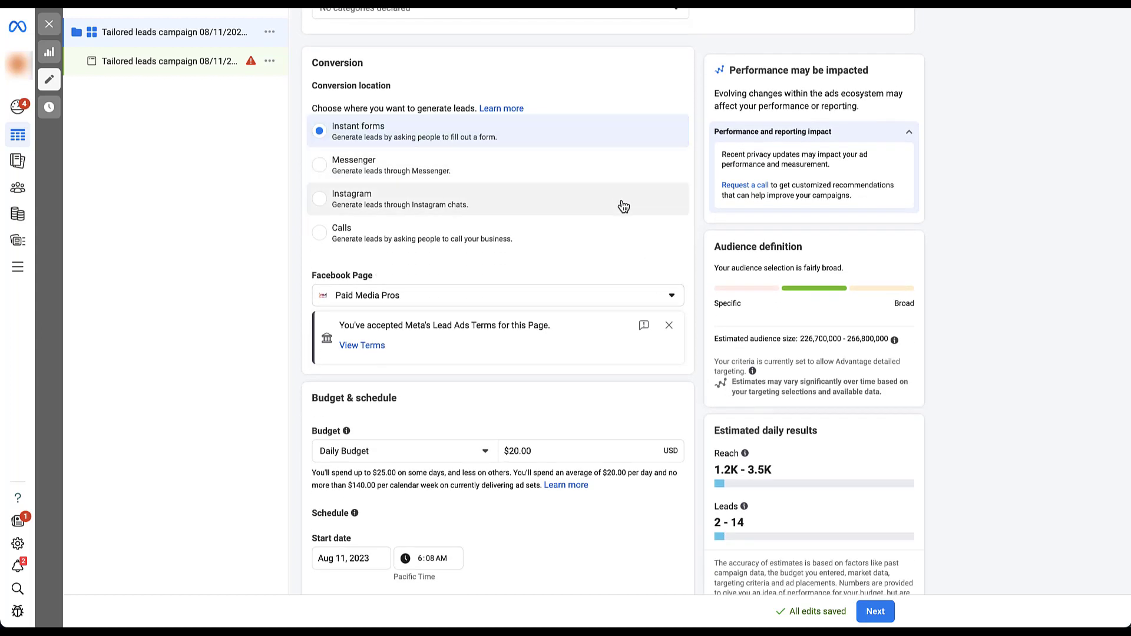
pyautogui.scroll(-1, 701, 301)
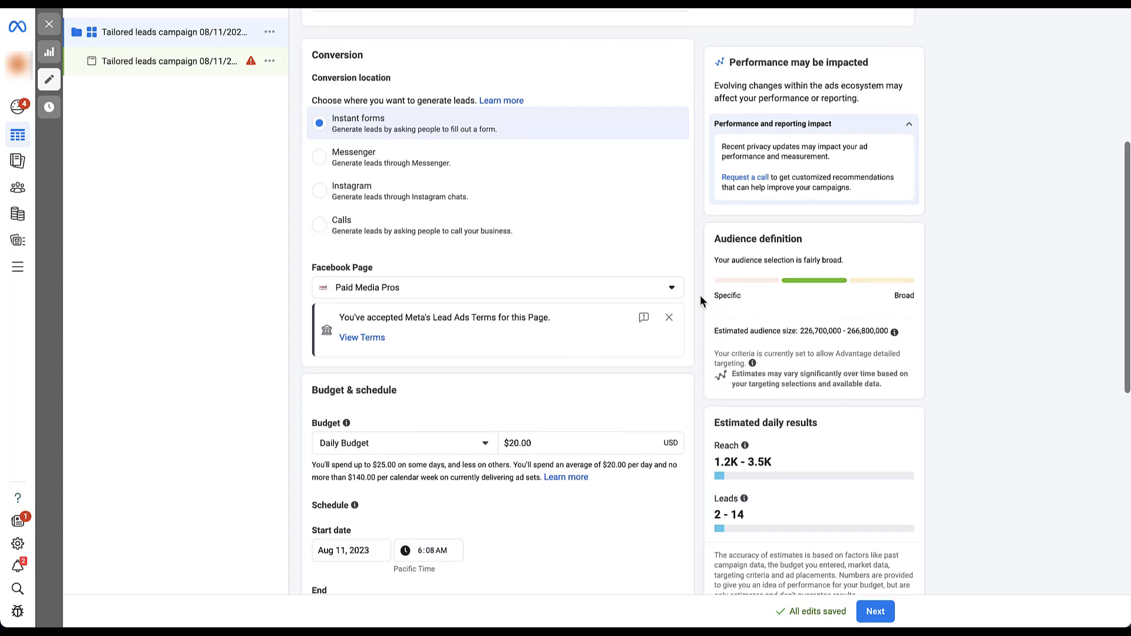
pyautogui.scroll(-6, 700, 301)
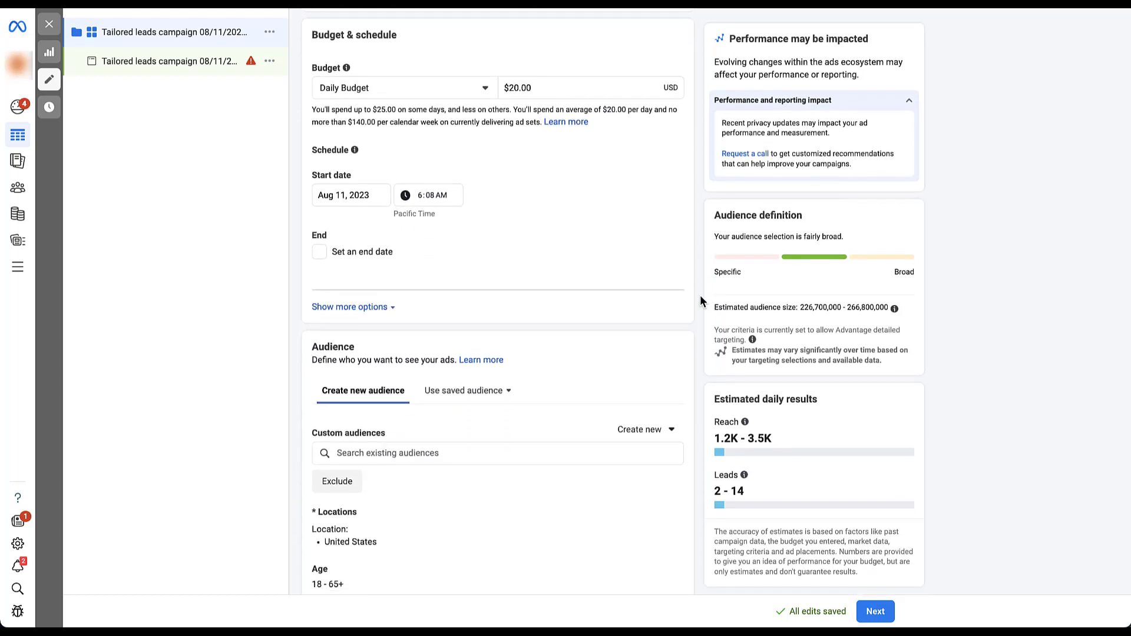
pyautogui.scroll(-4, 701, 299)
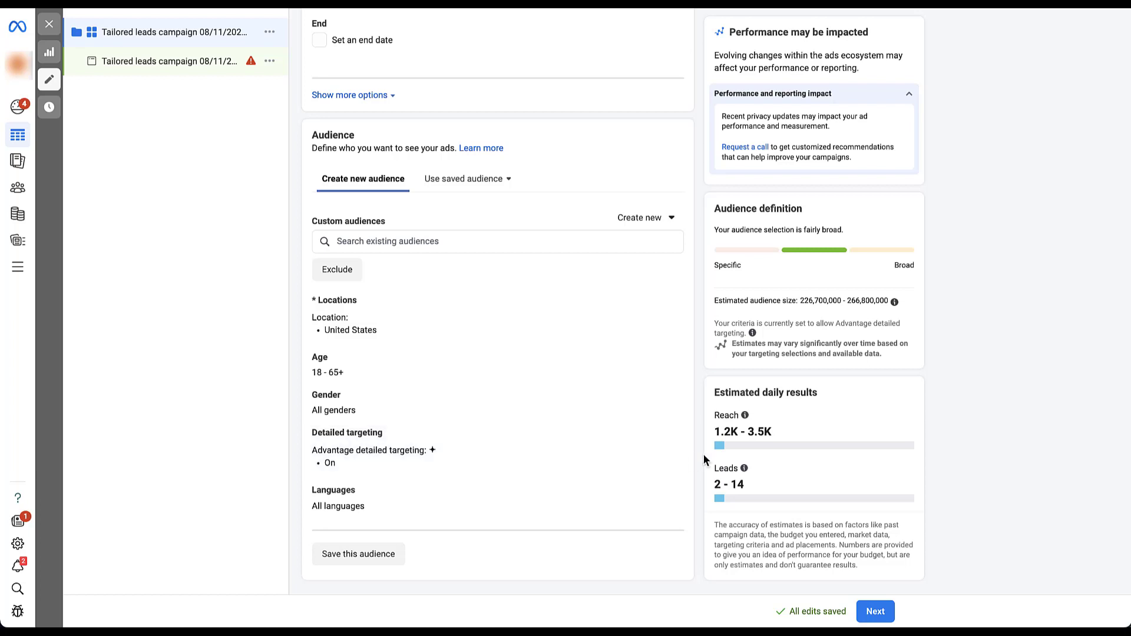
# Advance to the leads ad level and review its Destination and Tracking settings.
pyautogui.click(874, 611)
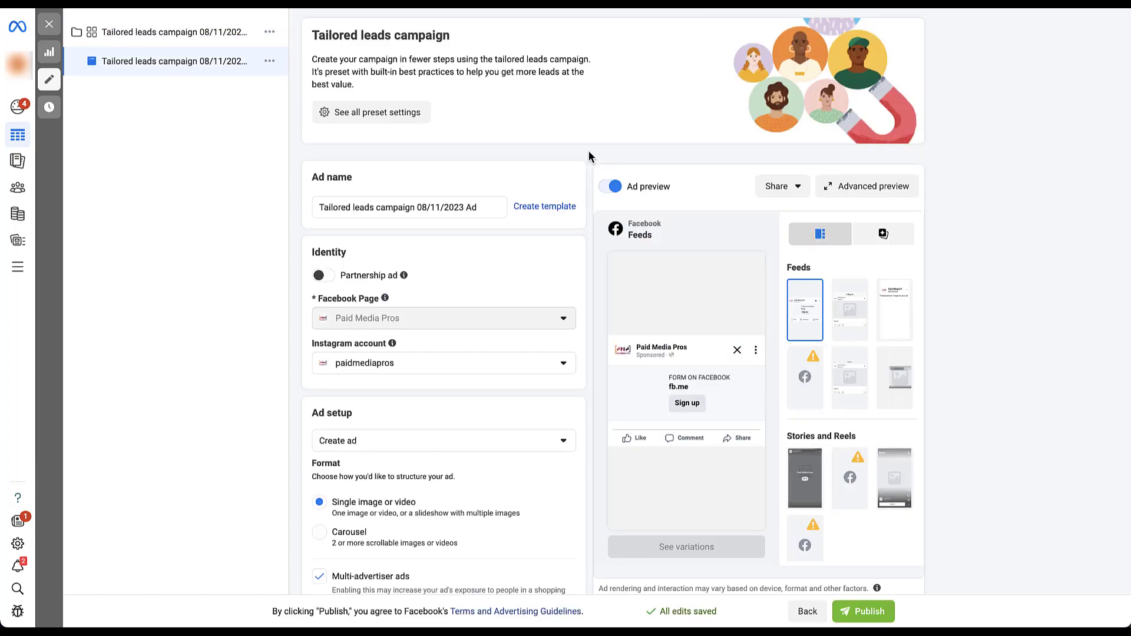
pyautogui.scroll(-6, 588, 157)
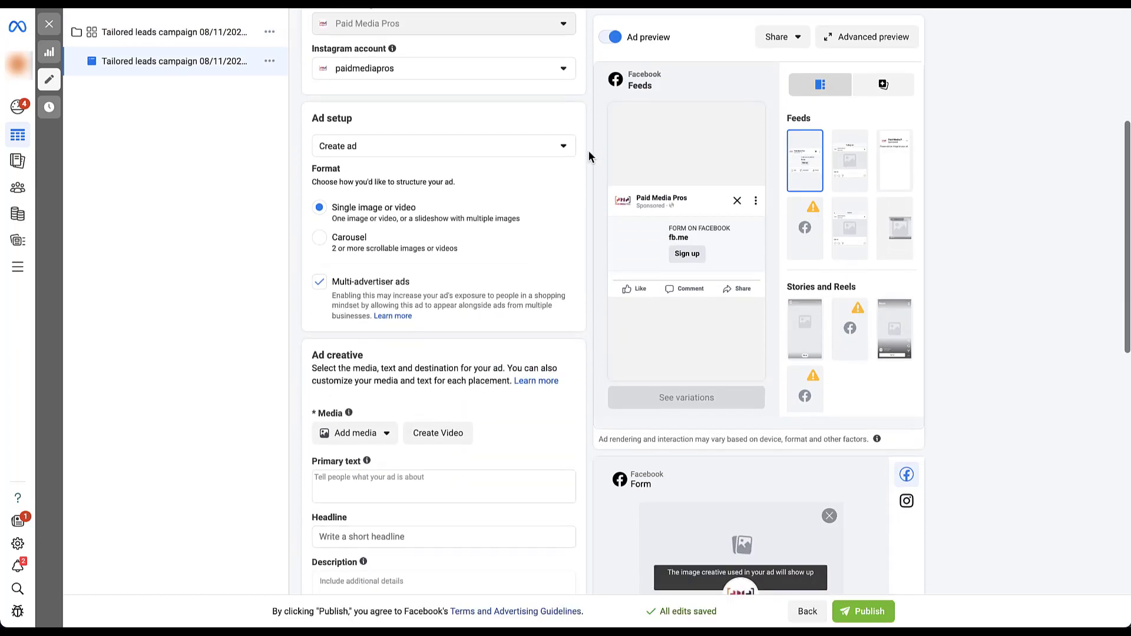
pyautogui.scroll(-5, 589, 151)
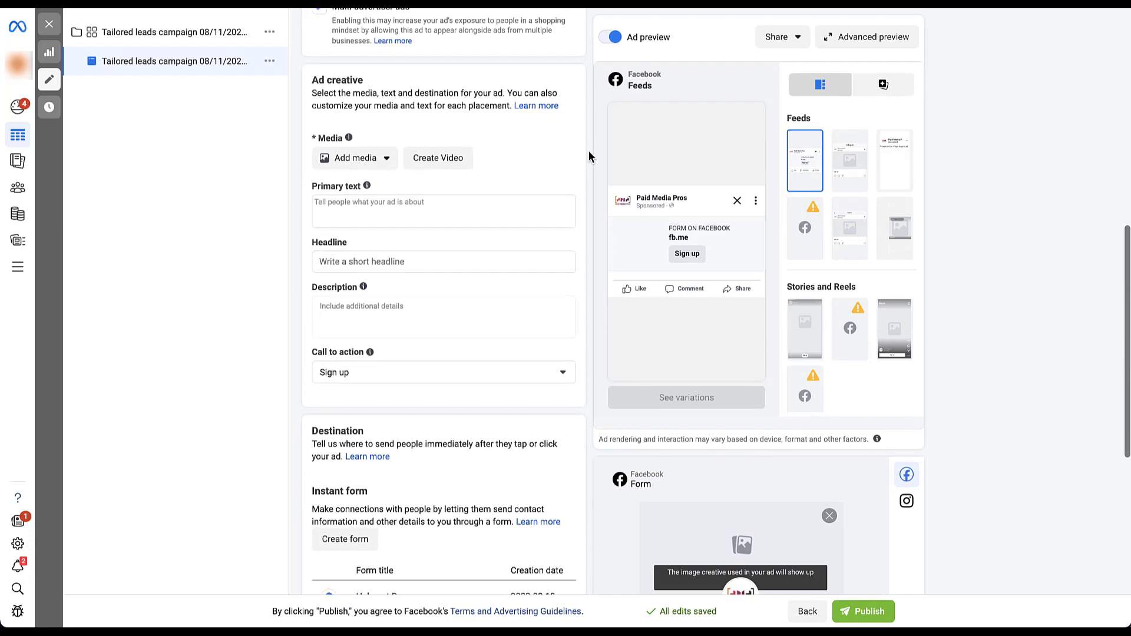
pyautogui.scroll(-4, 588, 148)
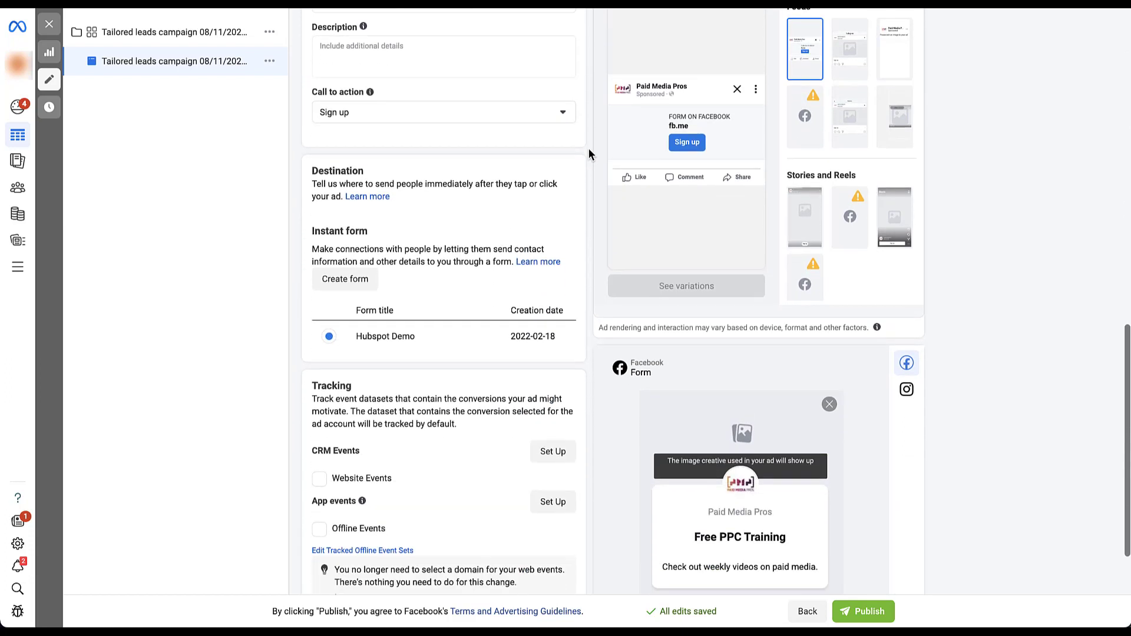
pyautogui.scroll(-2, 588, 155)
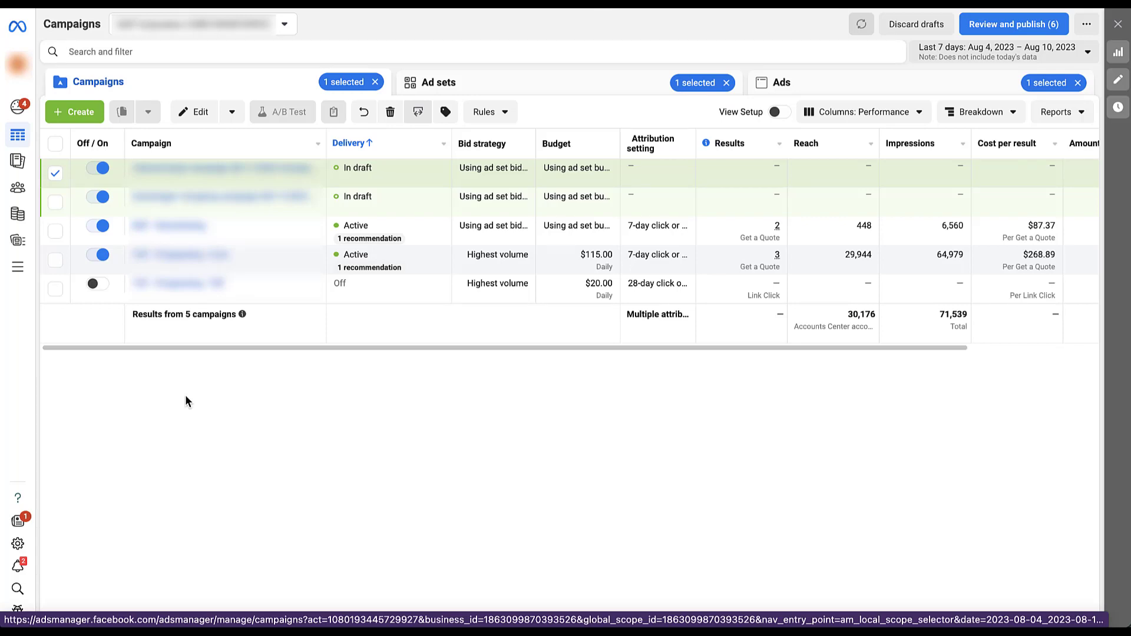
# Create a new campaign with the Engagement objective and continue to the setup options.
pyautogui.click(75, 112)
pyautogui.click(479, 367)
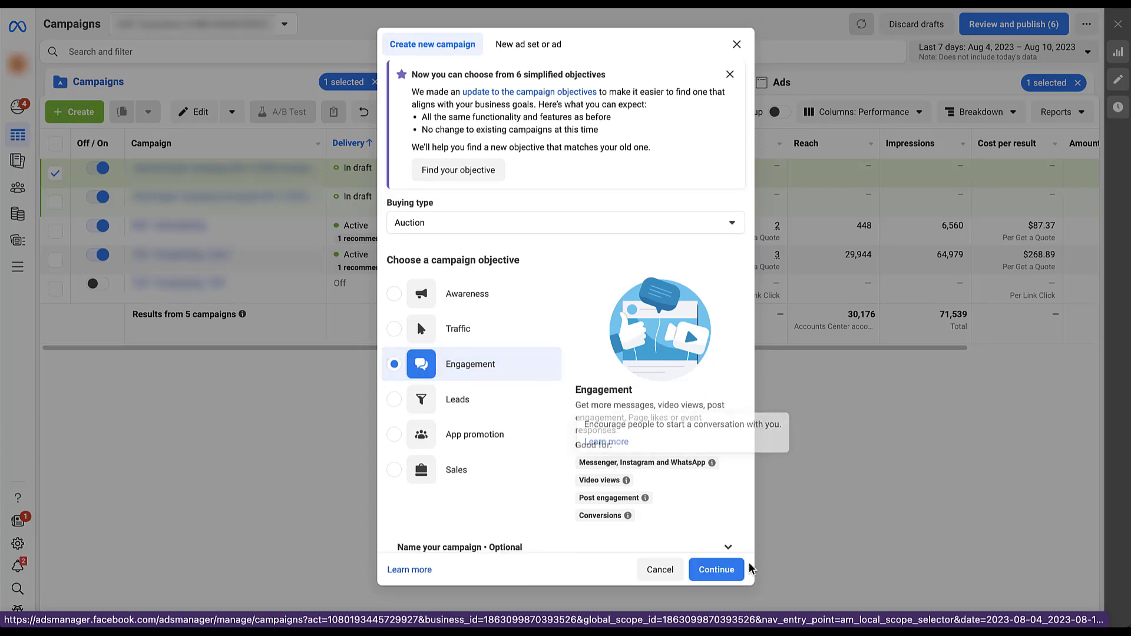
pyautogui.click(728, 560)
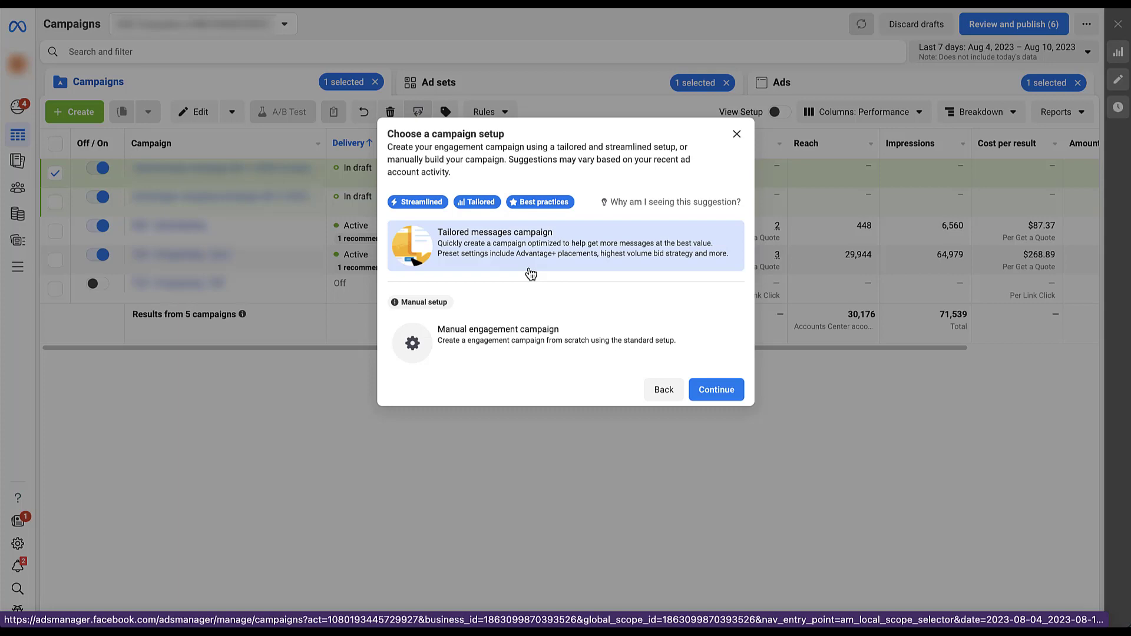
# Choose the Tailored messages campaign setup and view all its preset settings.
pyautogui.click(704, 391)
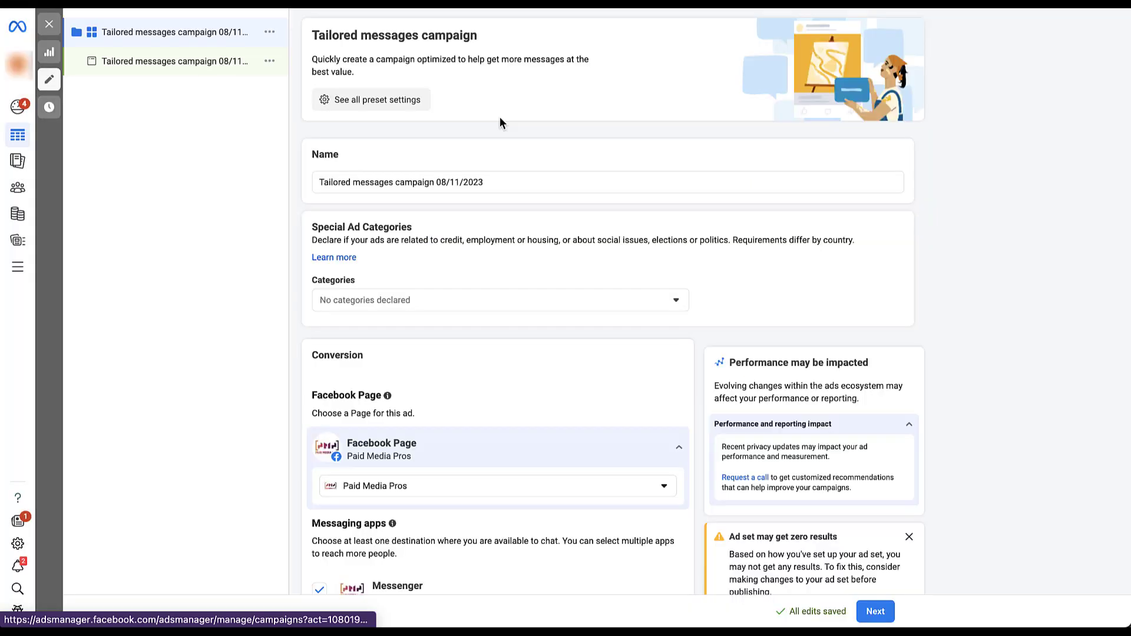
pyautogui.click(416, 98)
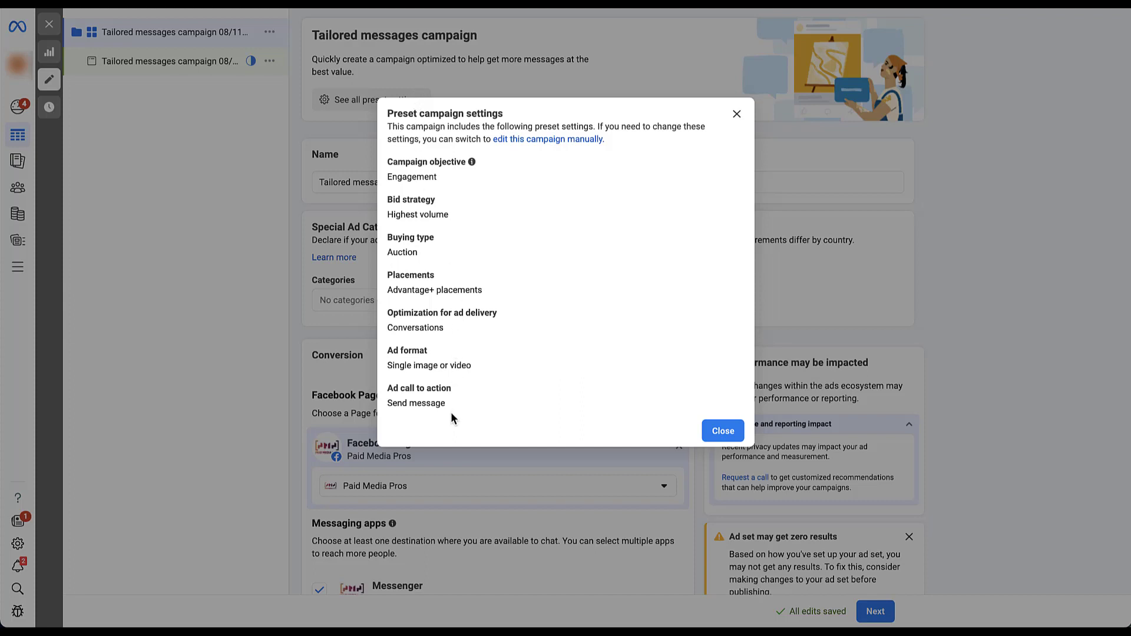
# Close the preset summary and review the $20.00 daily budget, schedule and United States audience.
pyautogui.click(557, 145)
pyautogui.scroll(-5, 572, 118)
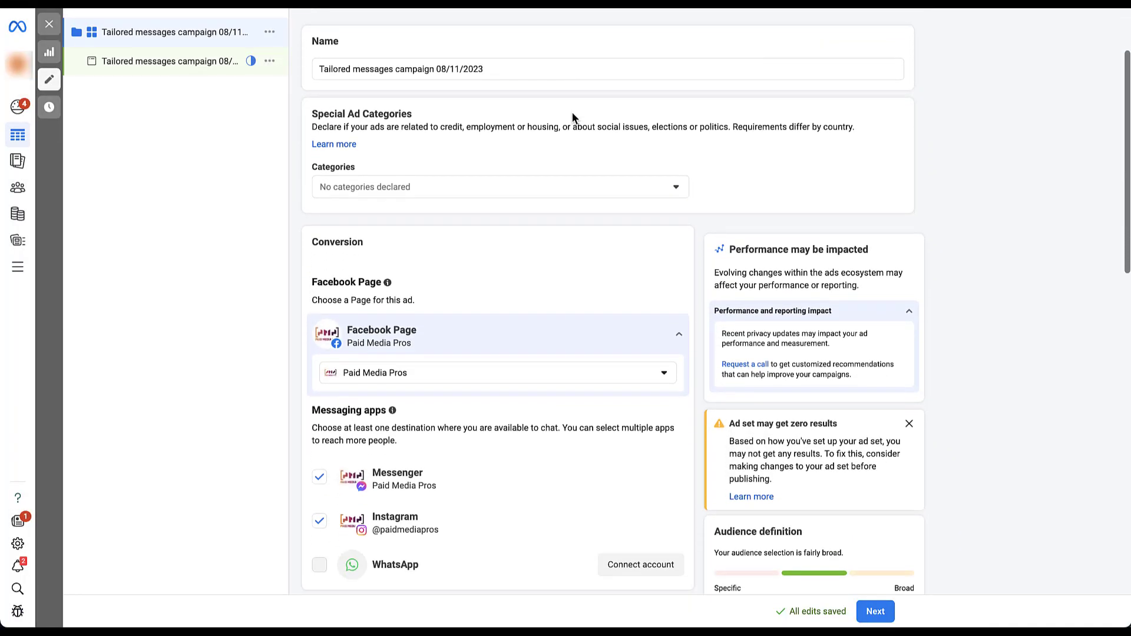
pyautogui.scroll(-2, 573, 118)
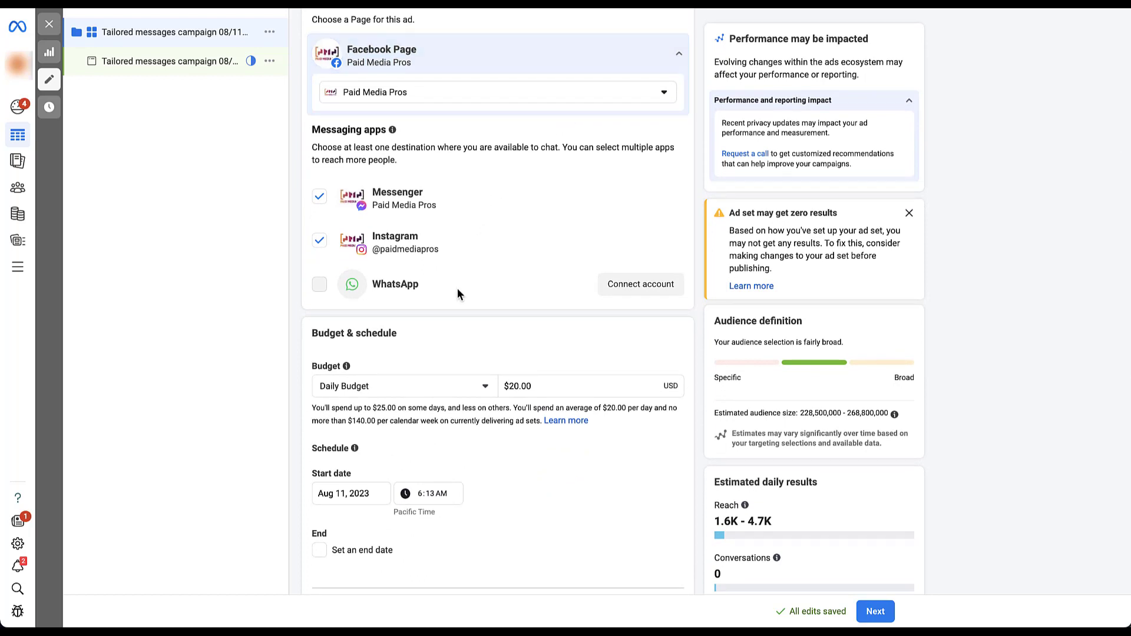
pyautogui.scroll(-3, 457, 288)
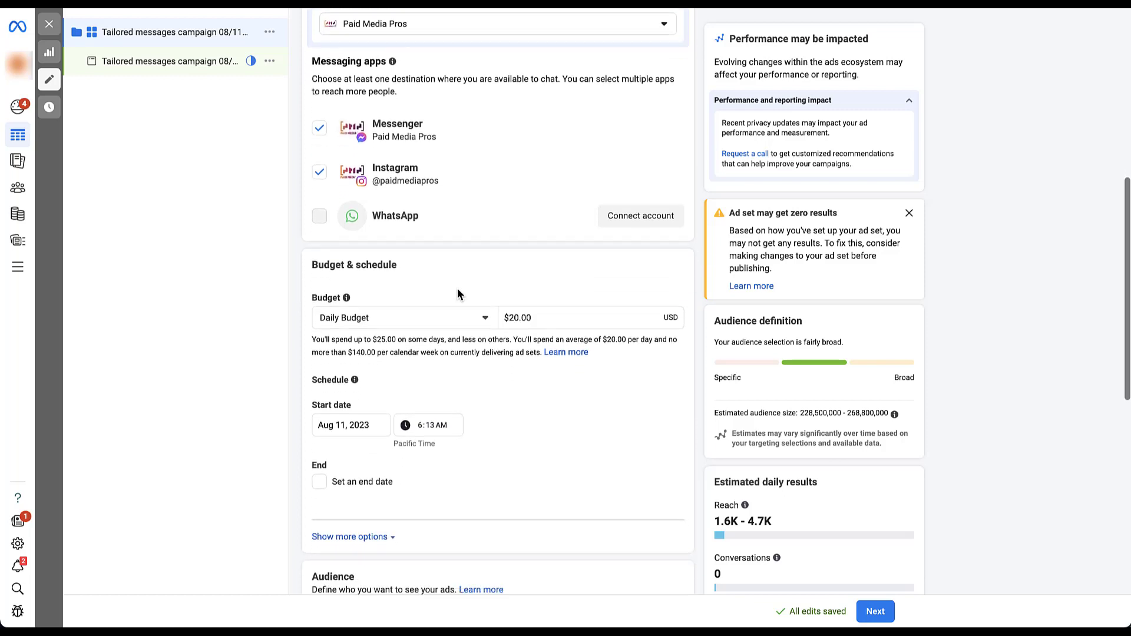
pyautogui.scroll(-7, 457, 289)
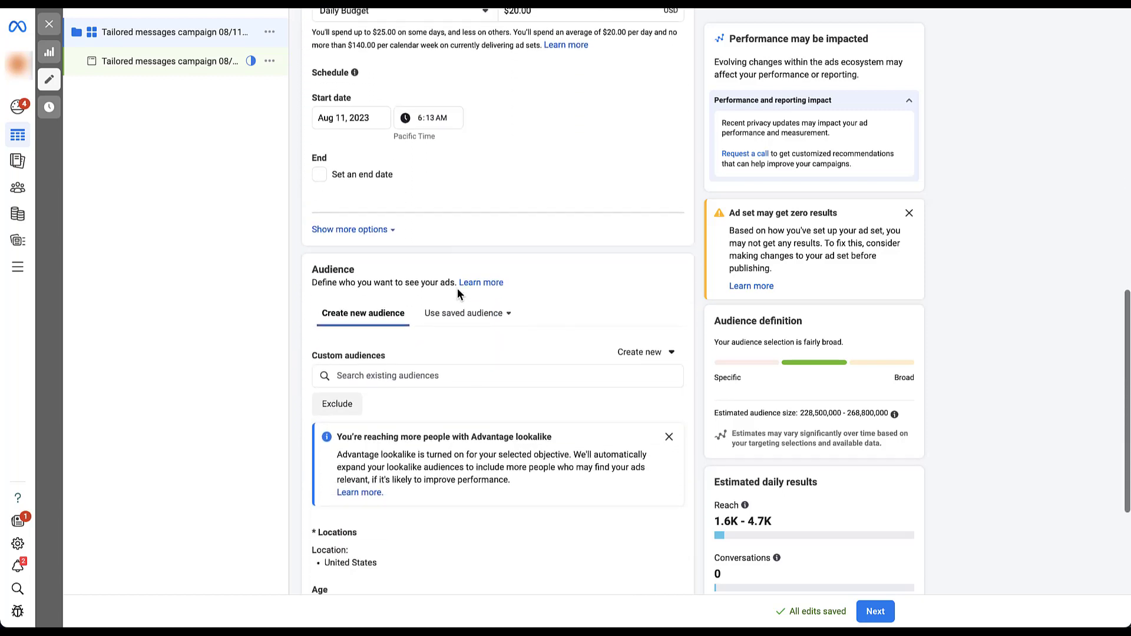
pyautogui.scroll(-1, 457, 282)
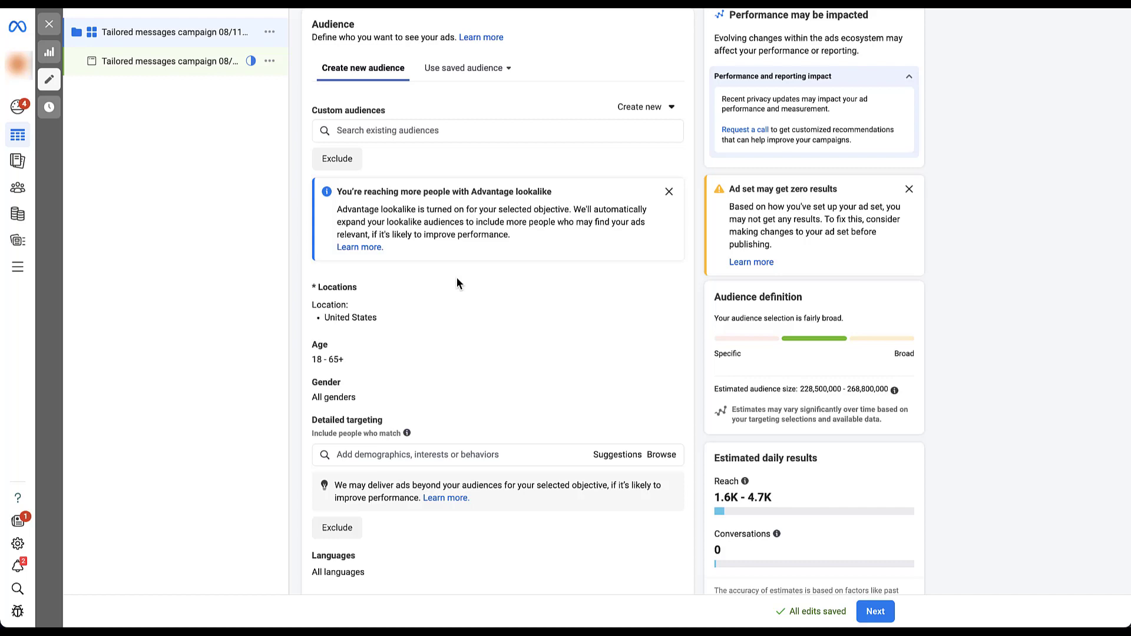
pyautogui.scroll(-1, 458, 283)
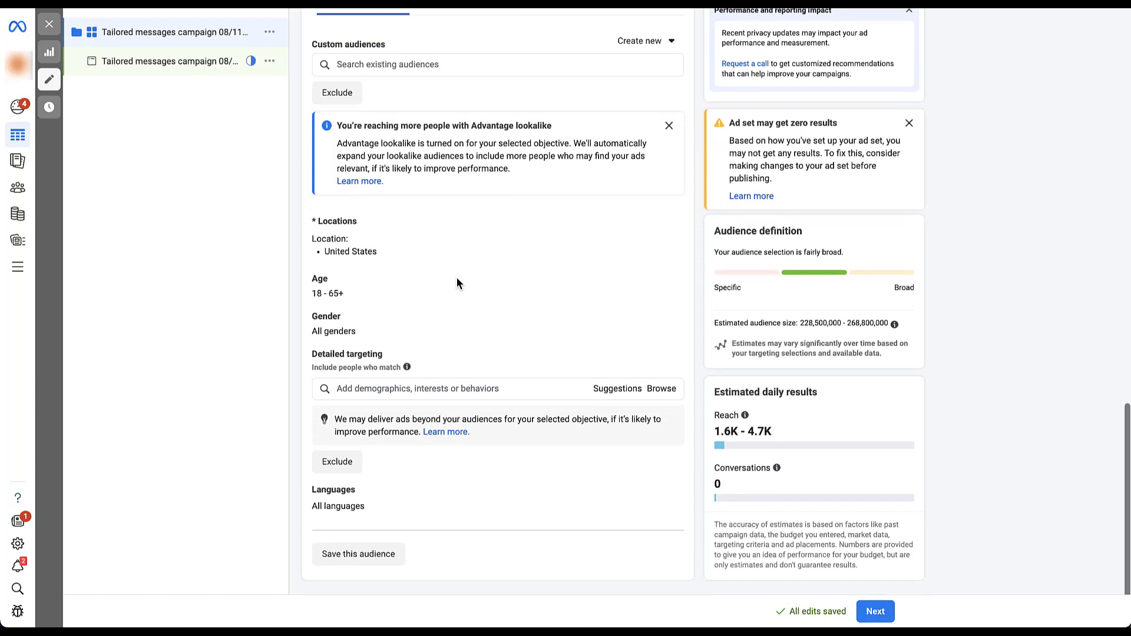
# Advance to the messages campaign's ad setup and review its Message template and Tracking sections.
pyautogui.click(875, 611)
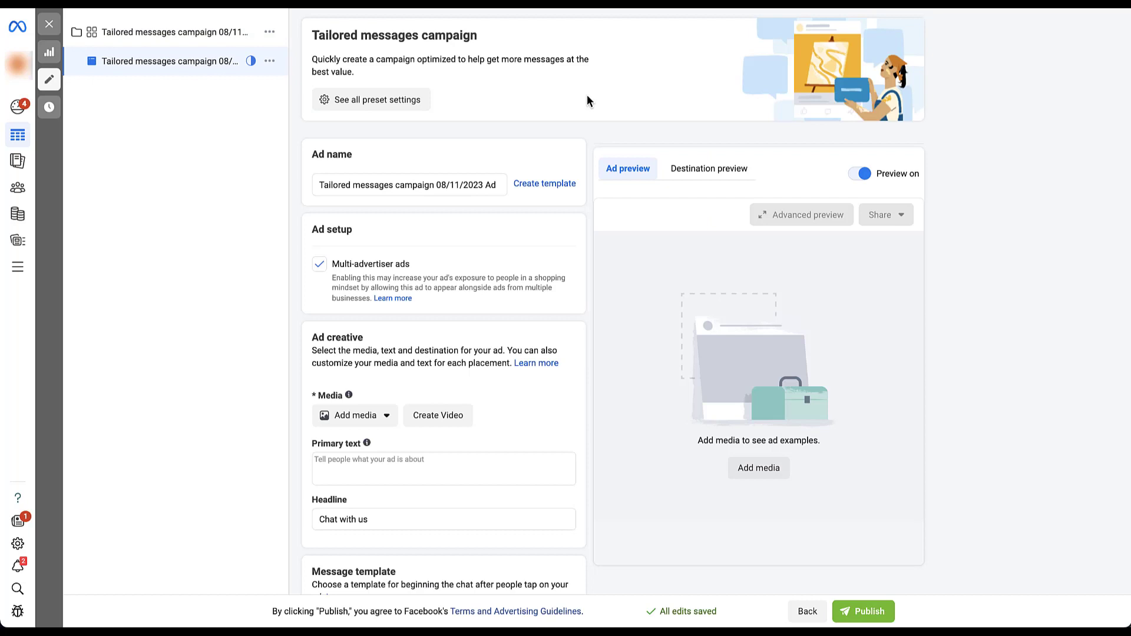
pyautogui.scroll(-3, 587, 99)
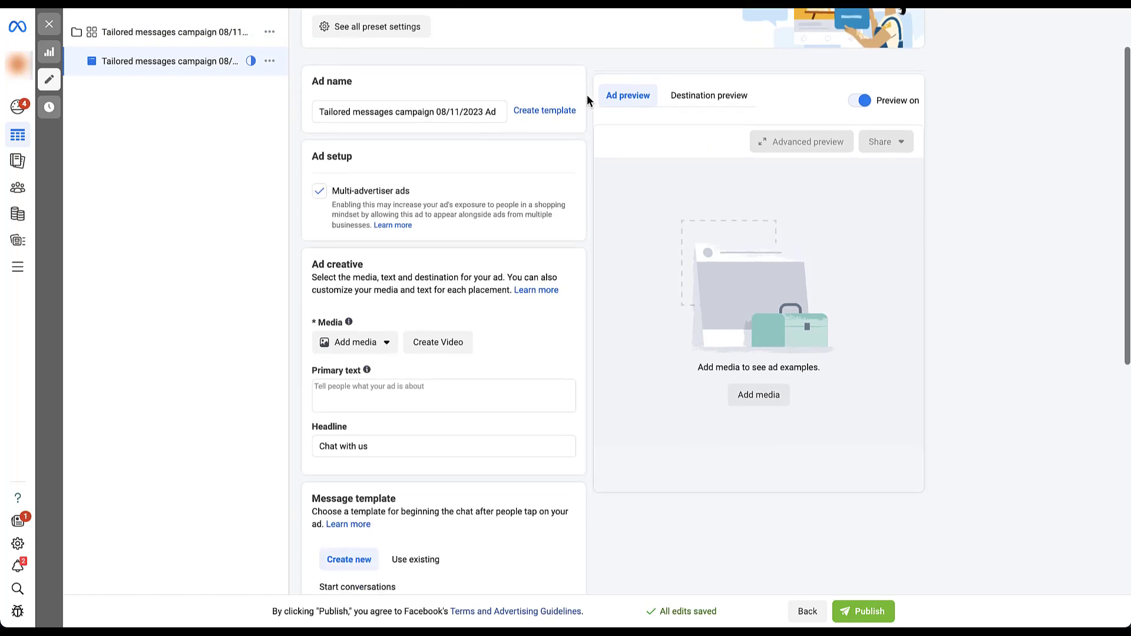
pyautogui.scroll(-3, 587, 97)
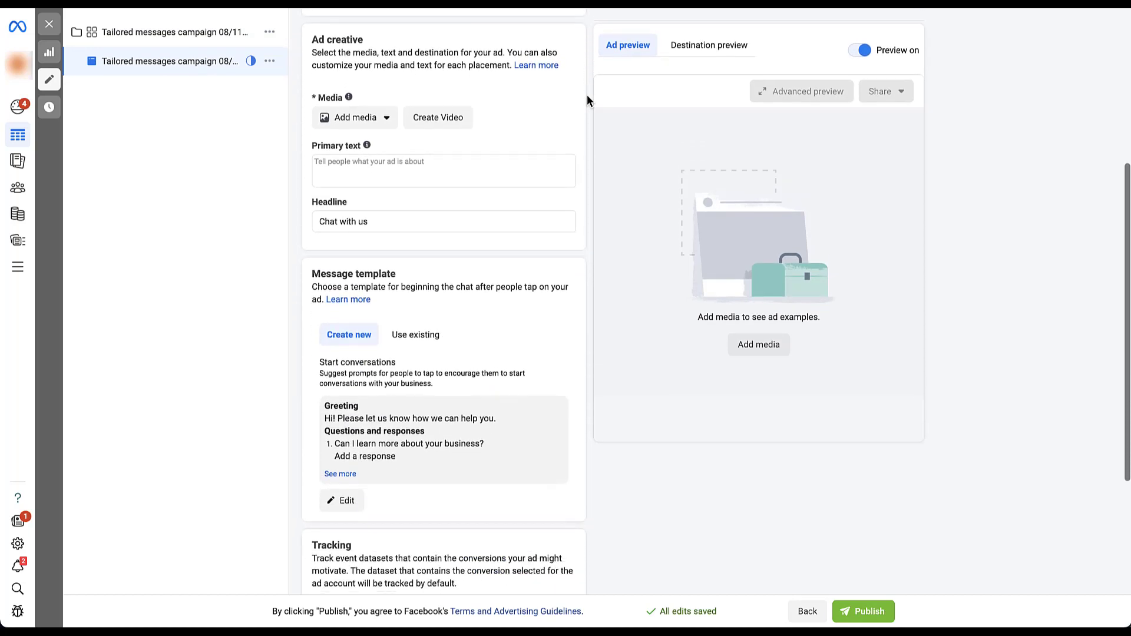
pyautogui.scroll(-3, 587, 100)
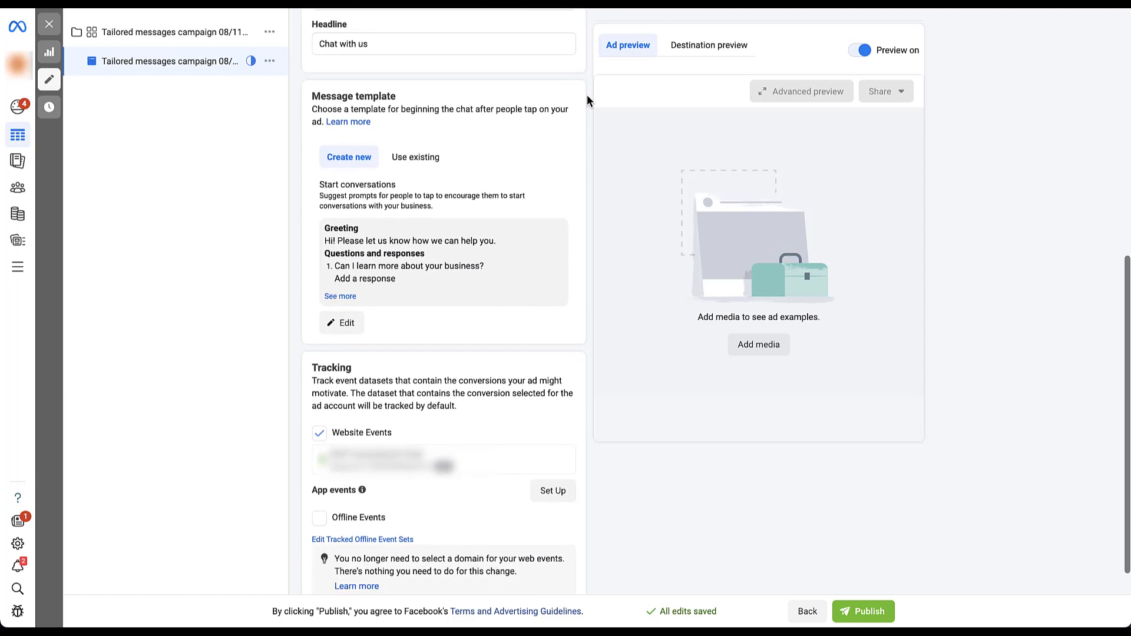
pyautogui.scroll(-1, 587, 101)
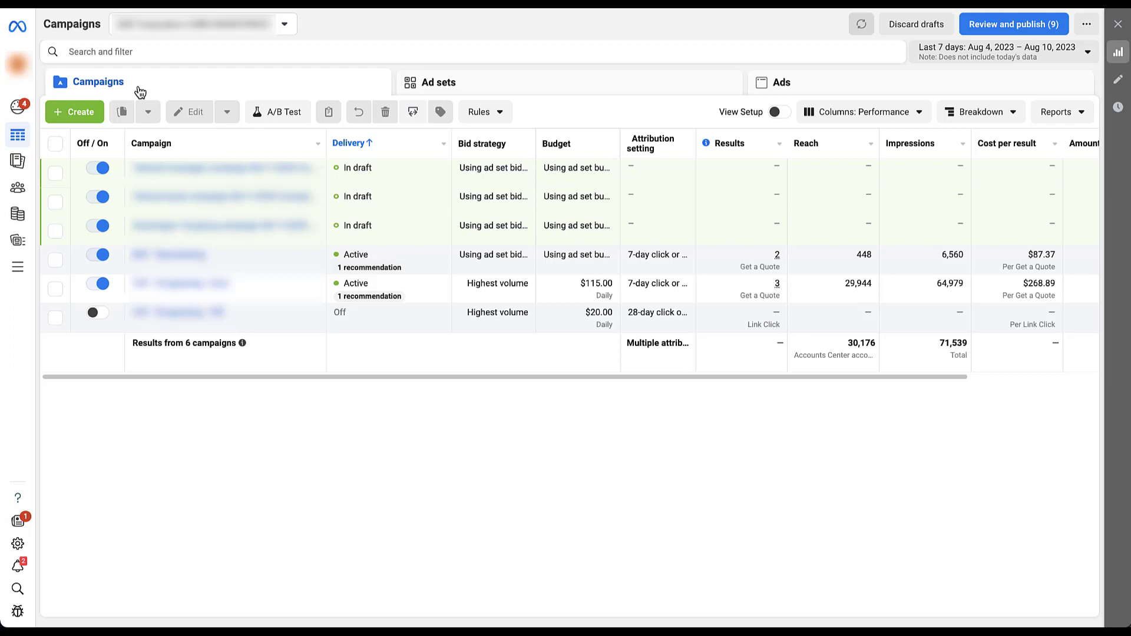
# Create a seventh campaign with the Traffic objective, opening 'New Traffic Campaign' in the editor.
pyautogui.click(83, 112)
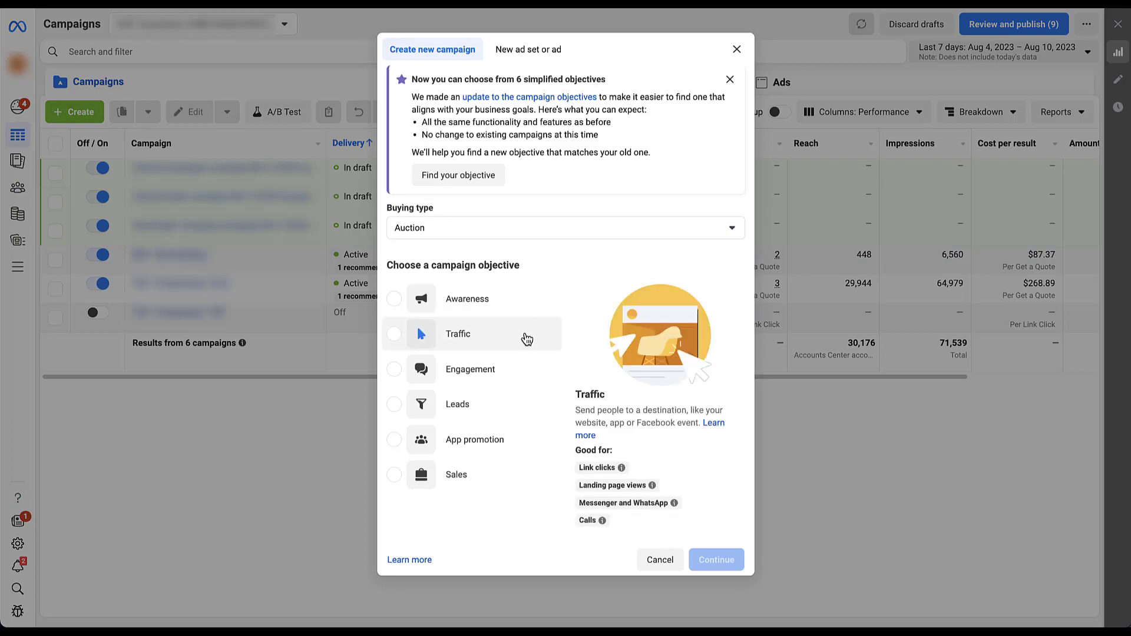
pyautogui.click(527, 340)
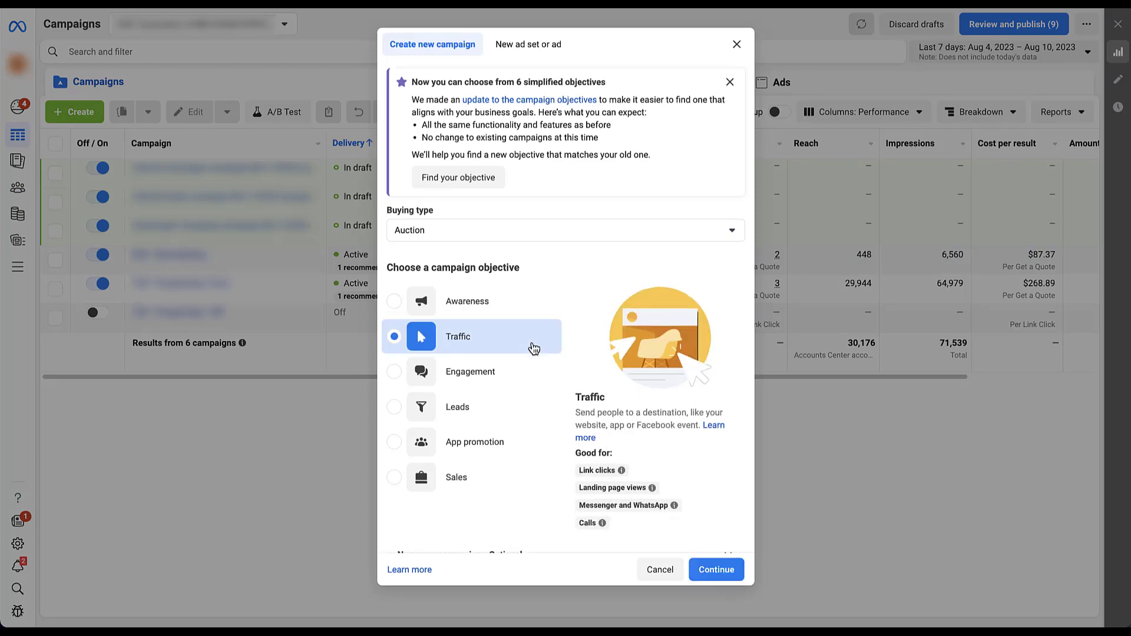
pyautogui.click(719, 570)
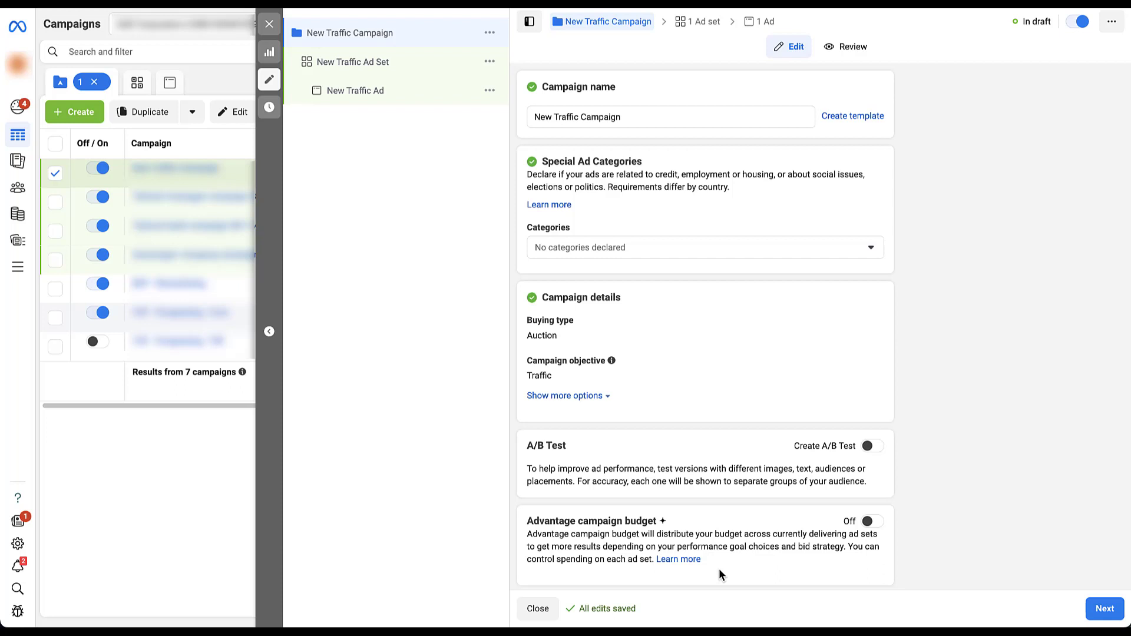
pyautogui.press('Escape')
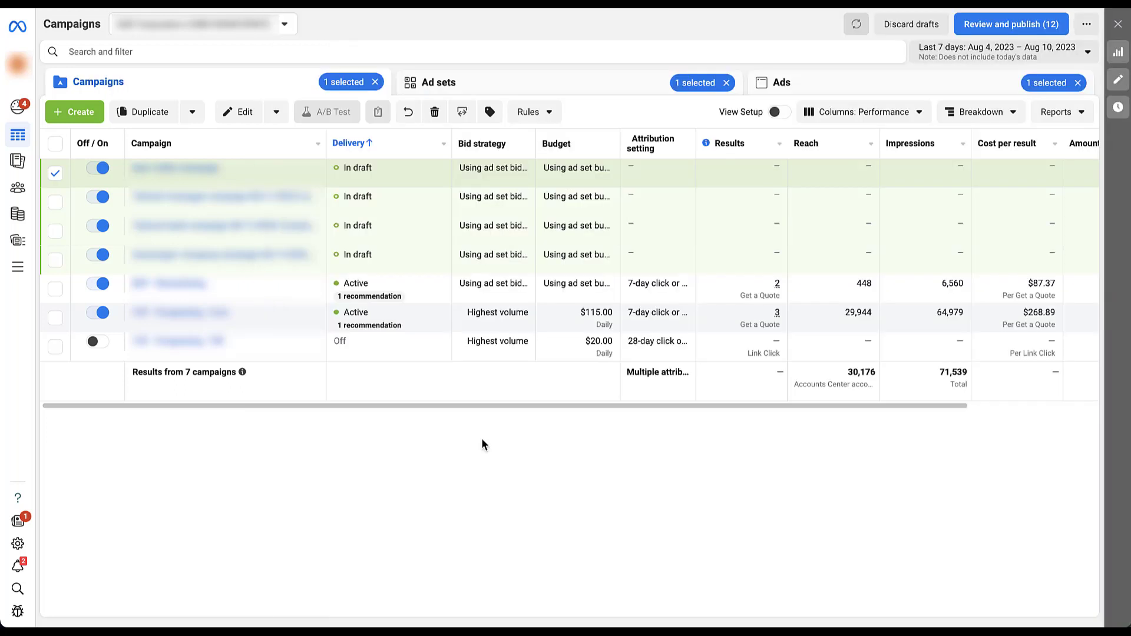